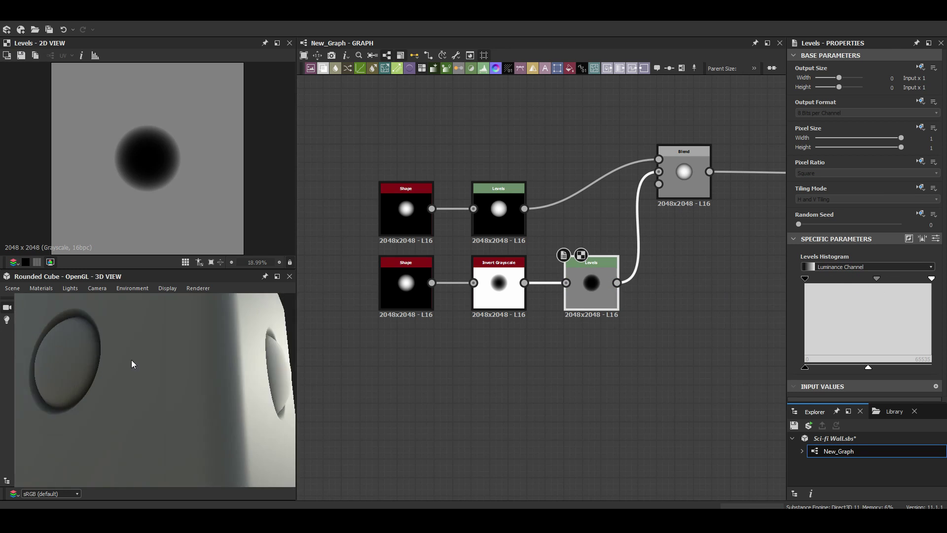
Scroll the graph to review the two blended Paraboloid Shape chains forming the round panel
scroll(583, 220, "down", 3)
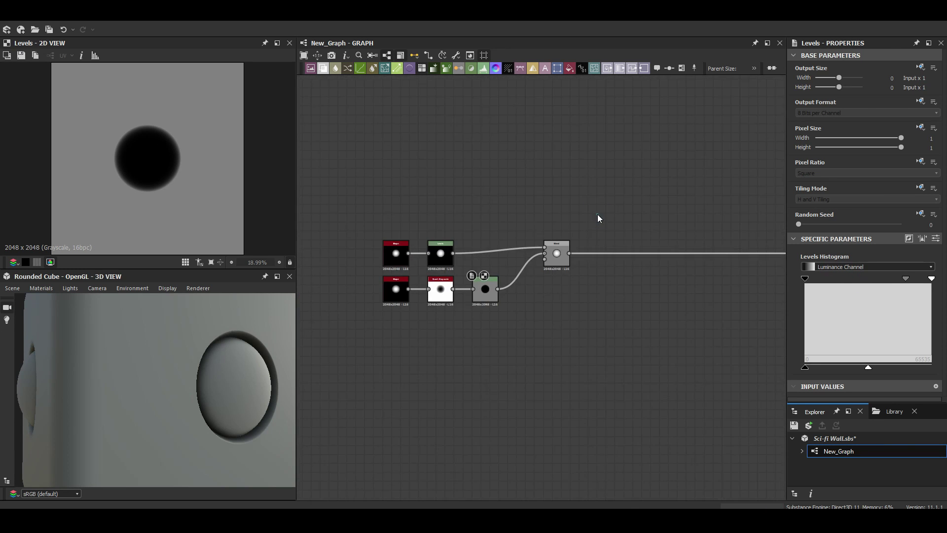
Add a Shape node and flatten it into a thin horizontal bar (Size Y 0.15)
key("space")
type("shape")
key("Return")
left_click_drag(901, 357, 817, 357)
Add a Bevel to the bar and blend it into the main chain with Add Sub mode
key("space")
type("bevel")
key("Return")
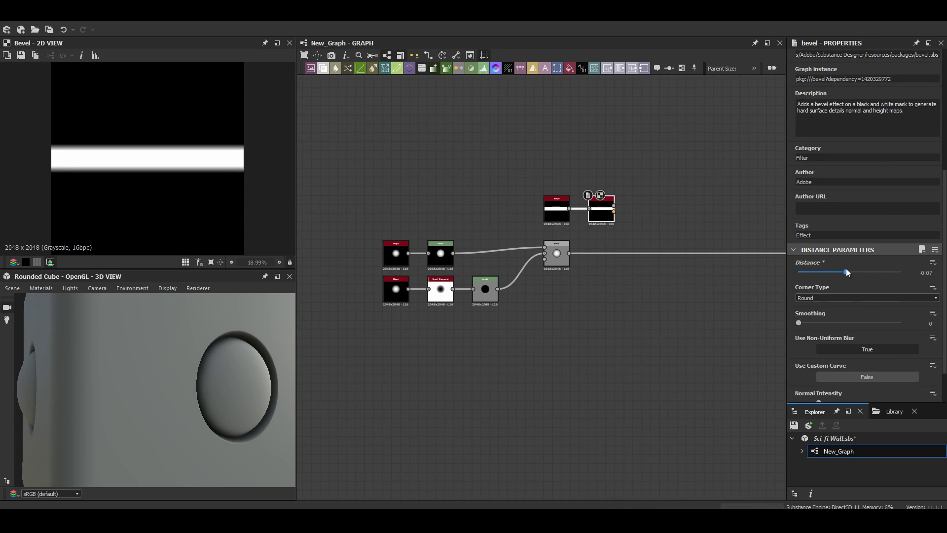
scroll(664, 213, "up", 3)
left_click(805, 321)
left_click_drag(452, 231, 367, 232)
Insert a Transformation 2D node to position the bar below the round panel
key("space")
type("transformation")
key("Return")
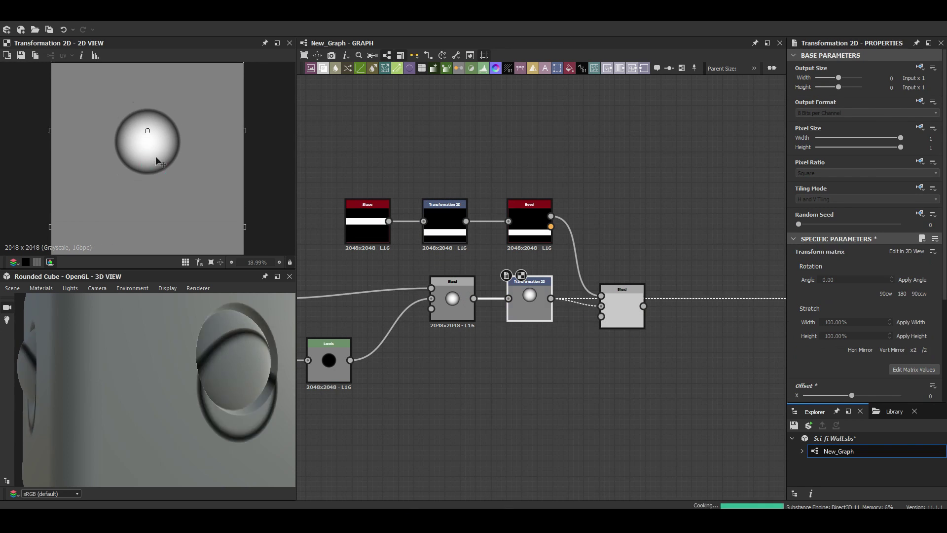
scroll(111, 392, "down", 3)
scroll(111, 392, "up", 3)
scroll(472, 318, "down", 3)
key("space")
Add a Tile Sampler with Levels and a Blend node to layer the plates into the height
type("tile")
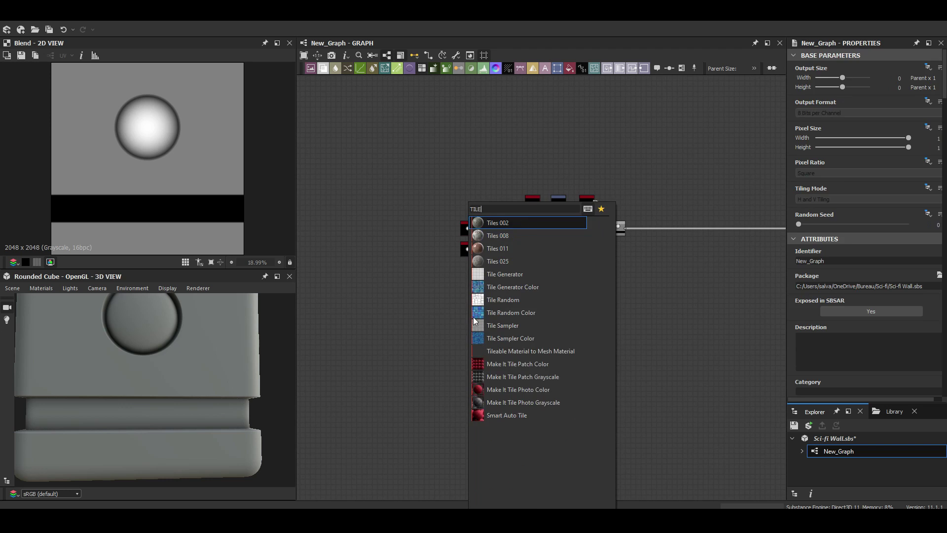
key("Return")
scroll(874, 347, "down", 5)
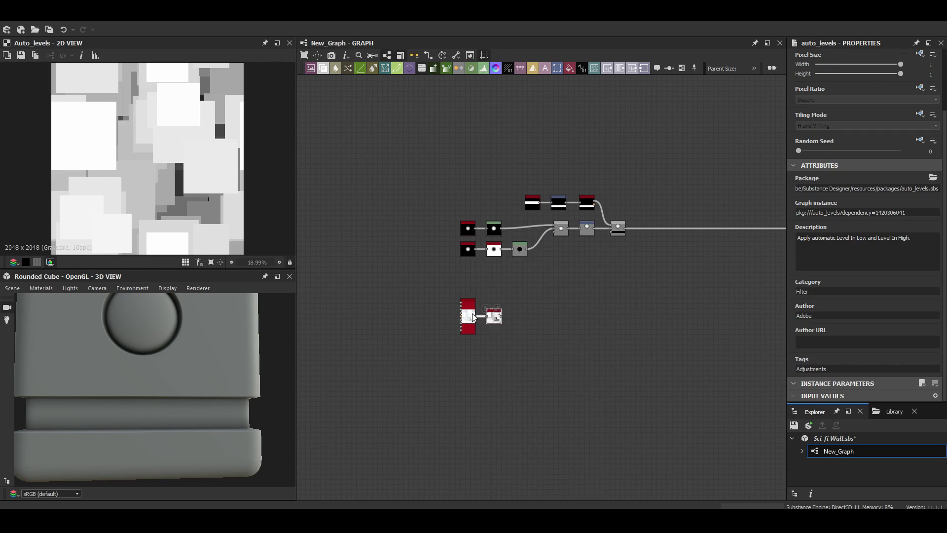
key("space")
type("levels")
key("Return")
key("space")
left_click(634, 217)
scroll(612, 316, "up", 2)
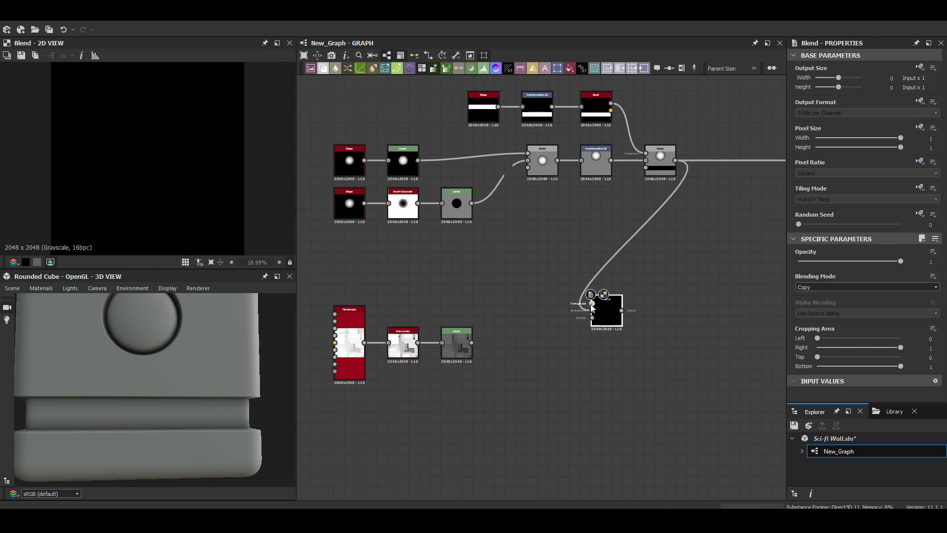
middle_click_drag(407, 322, 449, 321)
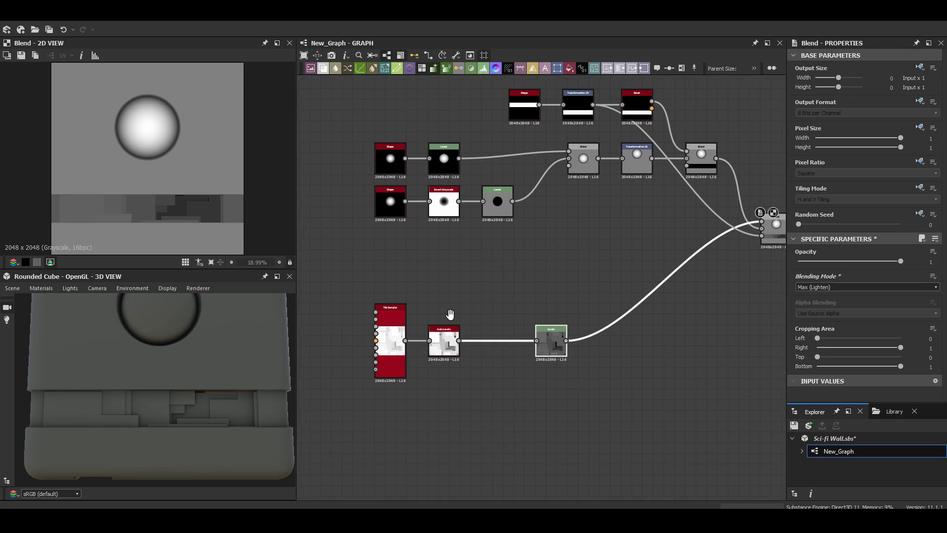
Set the Tile Sampler Scale to 4.11 and Size Y to 0.39
left_click(389, 346)
left_click_drag(829, 210, 842, 210)
left_click_drag(901, 152, 846, 152)
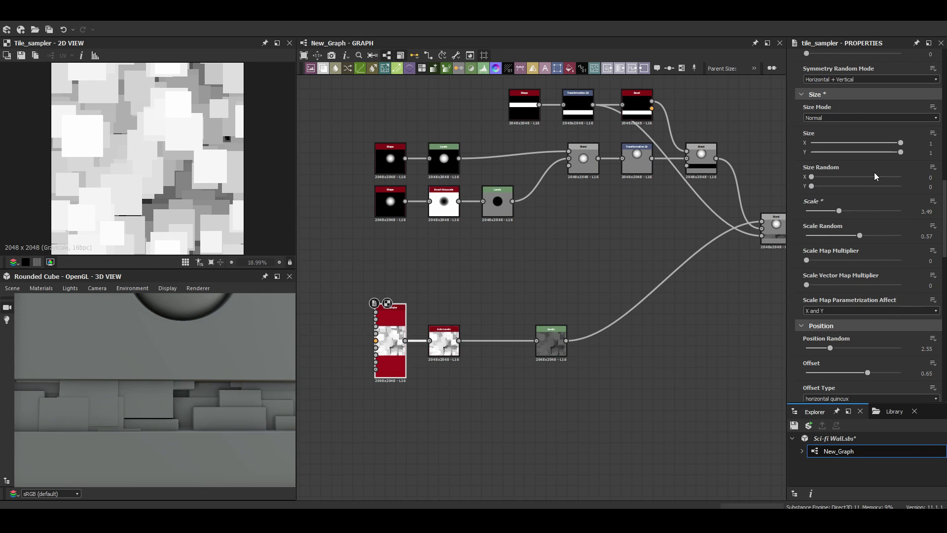
left_click_drag(842, 211, 881, 235)
scroll(124, 402, "up", 5)
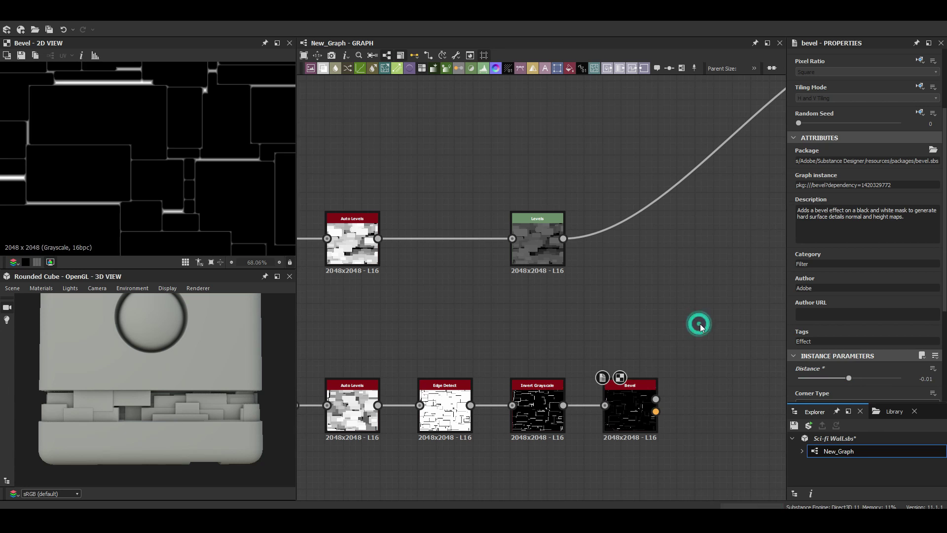
Subtract the bevelled seams from the tile Levels at opacity 0.06
left_click_drag(901, 262, 805, 263)
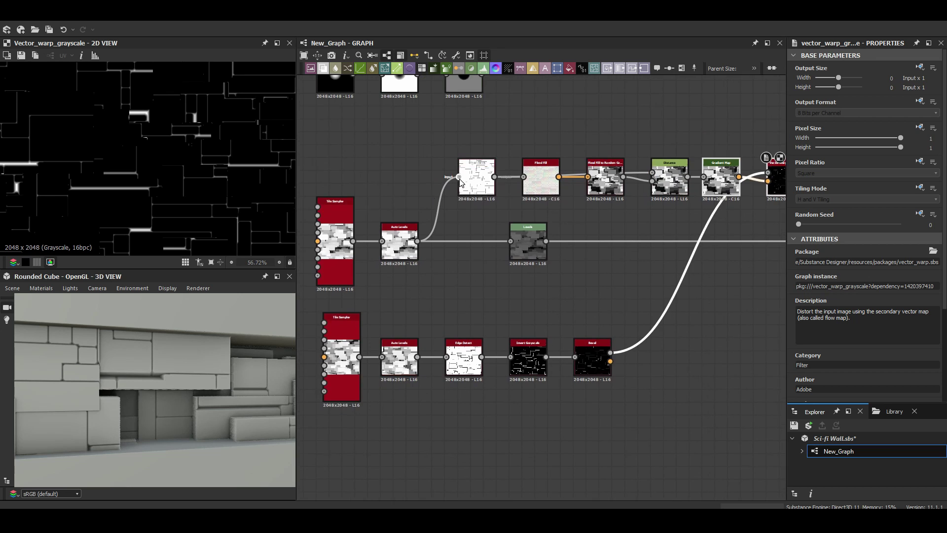
Add a Bevel node and adjust its Distance
key("space")
type("bevel")
key("Return")
mouse_move(850, 242)
left_mouse_down()
mouse_move(861, 245)
mouse_move(583, 199)
left_mouse_up()
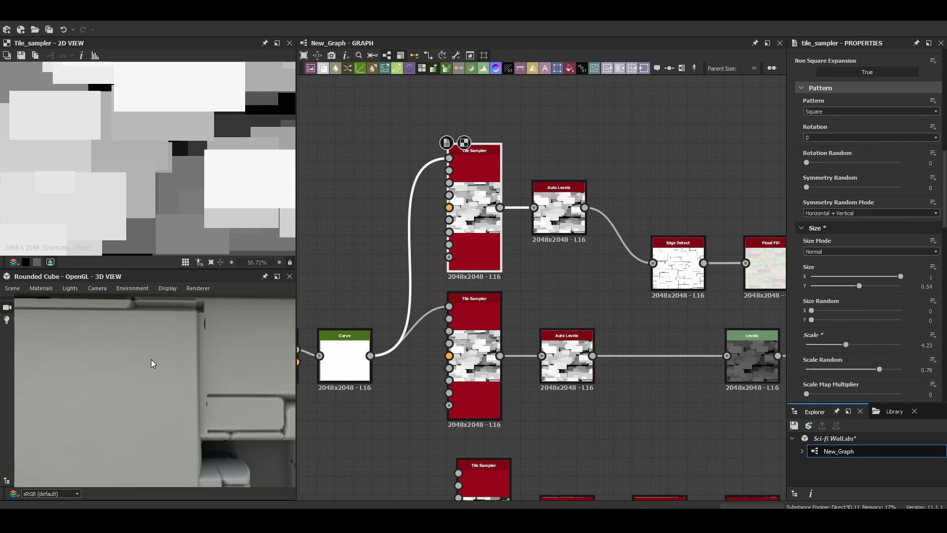
Attach a Quantize Grayscale node to the middle Auto Levels of the tile chain
left_click(559, 207)
mouse_move(583, 370)
middle_mouse_down()
mouse_move(521, 327)
mouse_move(406, 305)
middle_mouse_up()
left_click(520, 325)
left_click_drag(417, 290, 466, 345)
left_click(498, 233)
left_click(938, 381)
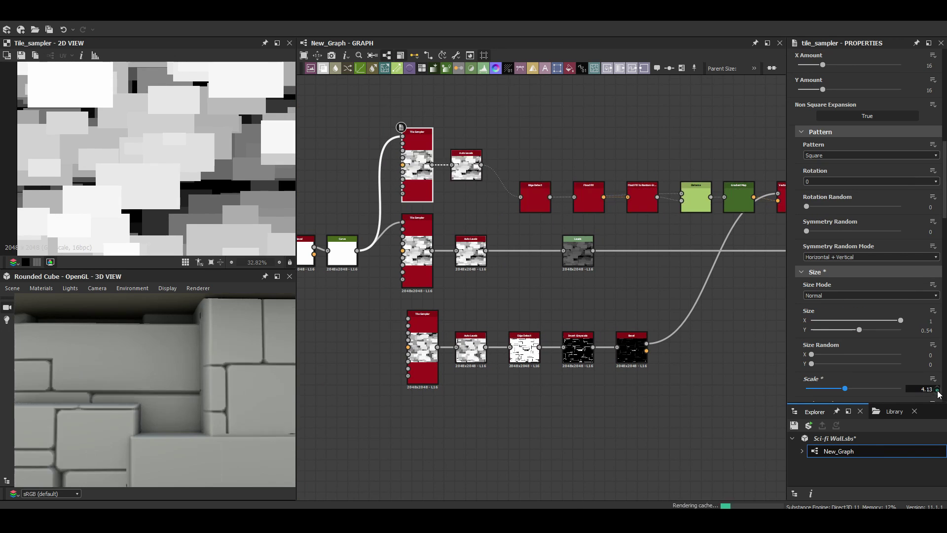
Nudge the tile scale, raise Edge Detect width to 1.19, and shift the Gradient Map left
left_click(937, 388)
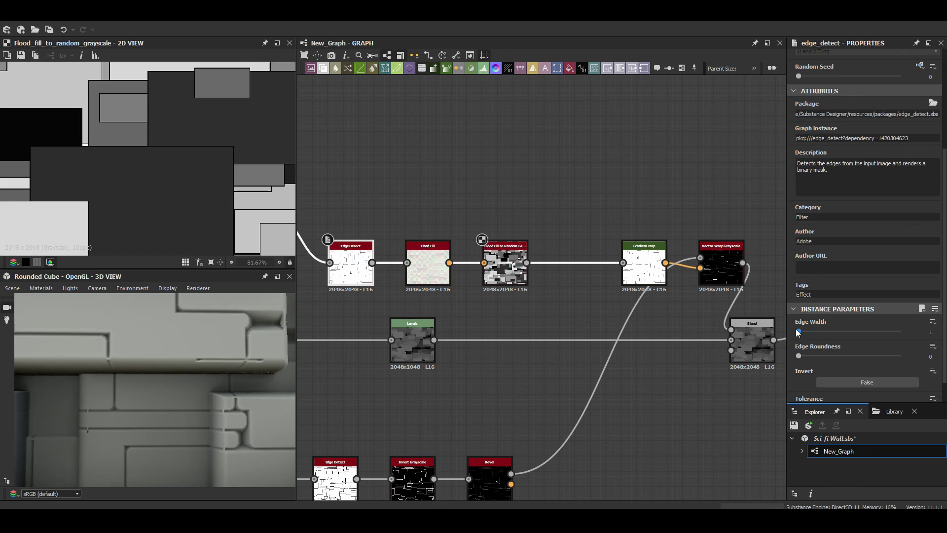
left_click(797, 331)
middle_click_drag(618, 313, 552, 289)
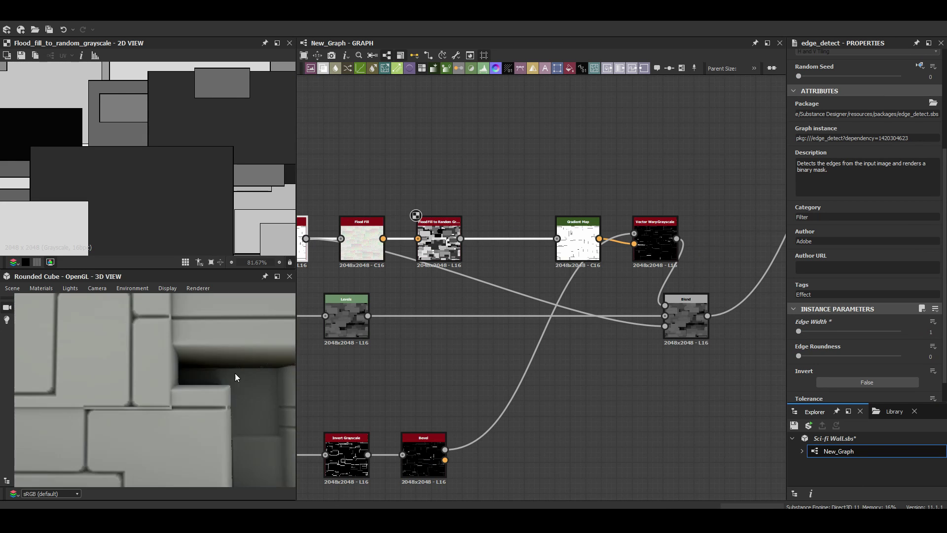
left_click(578, 231)
left_click_drag(578, 232, 516, 231)
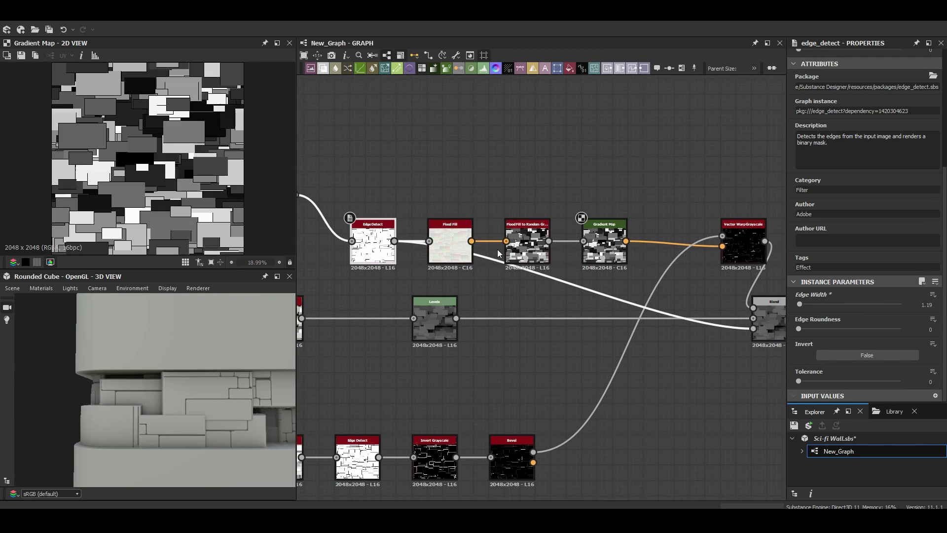
Add a Tile Sampler with 1 by 27 tiles and Size Y 0.16 for thin stripes
type("tile")
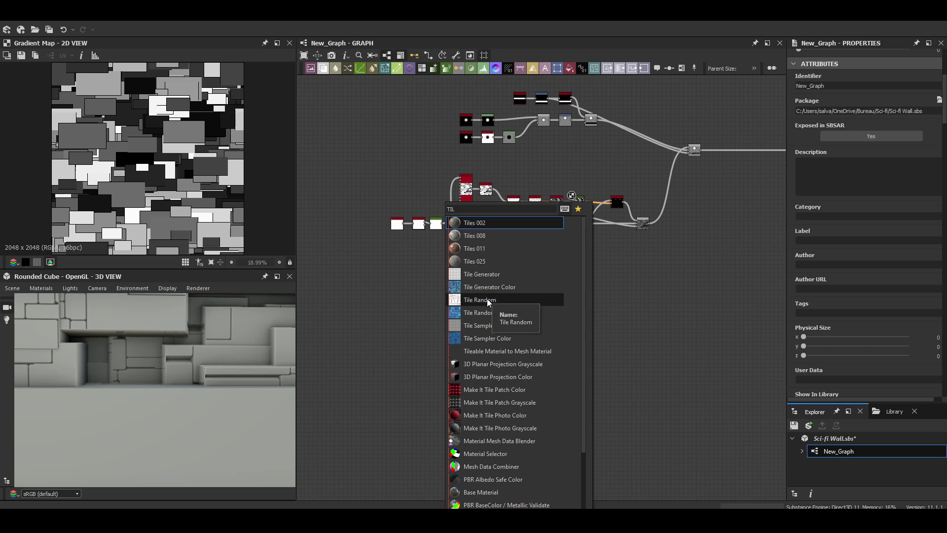
key("Return")
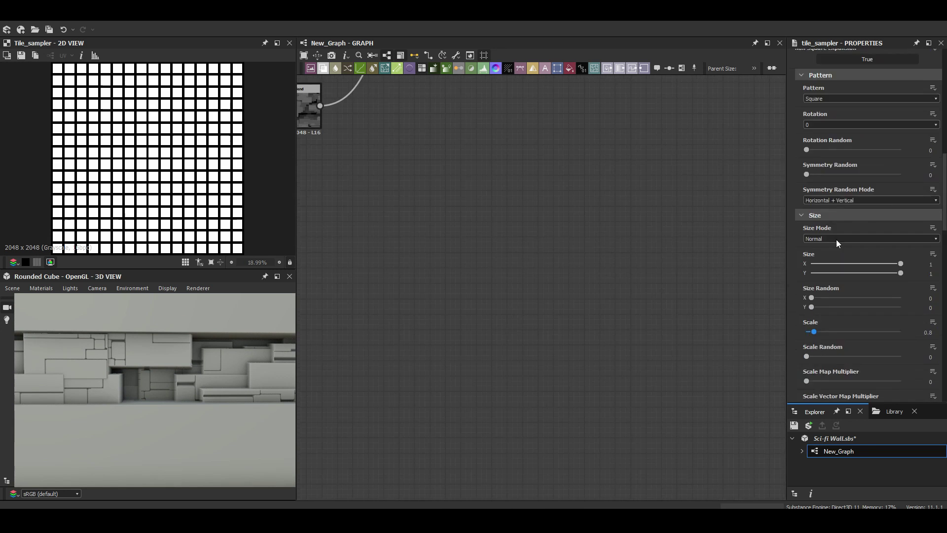
scroll(819, 324, "down", 5)
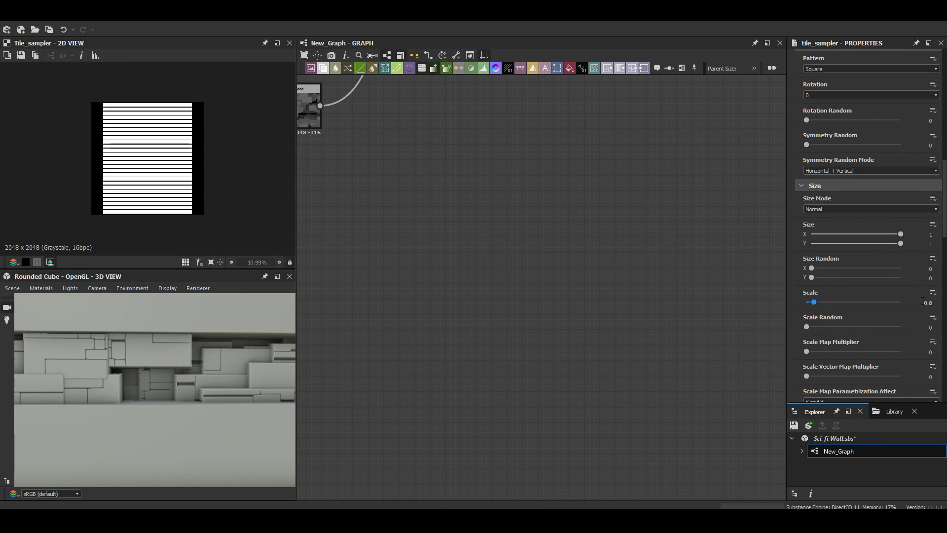
left_click_drag(861, 243, 825, 244)
scroll(135, 166, "up", 5)
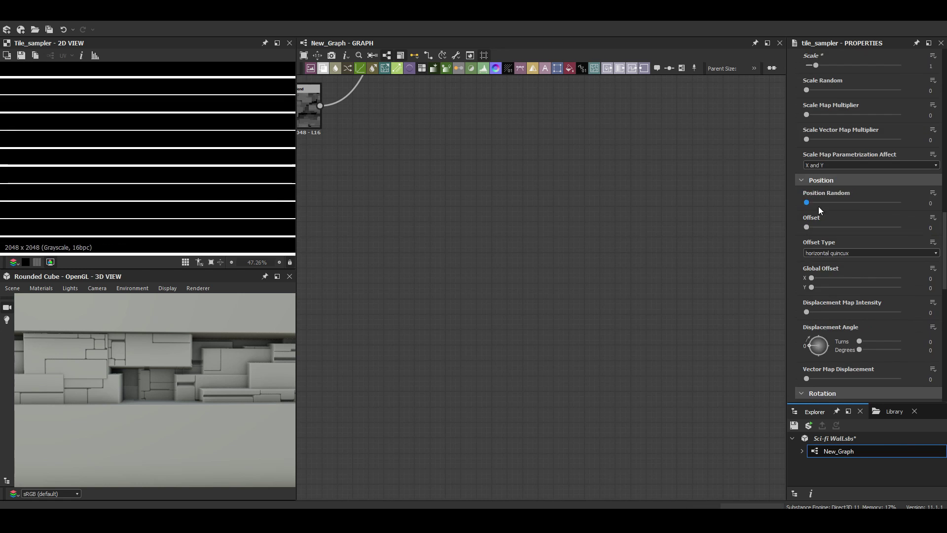
scroll(824, 288, "down", 2)
scroll(824, 288, "down", 5)
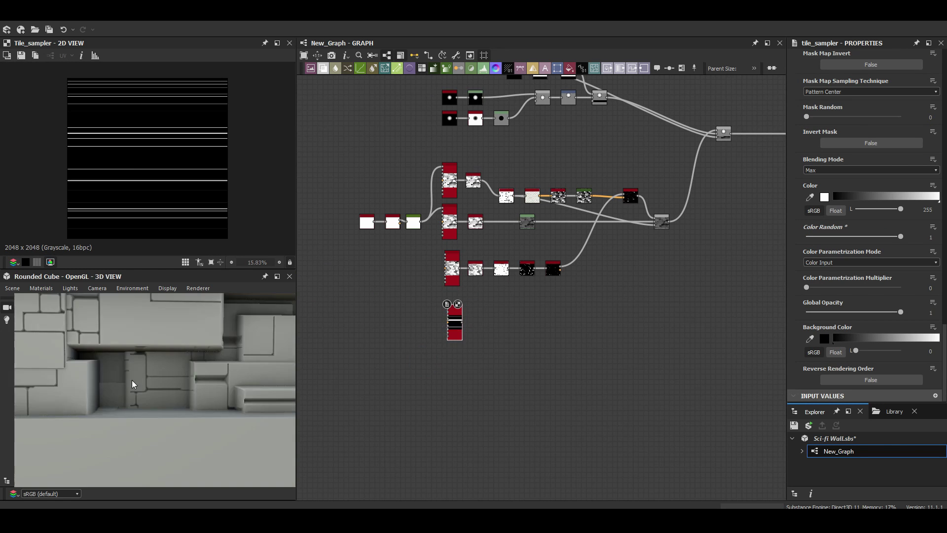
Give the stripes Color Random 1 and place a Perlin Noise node below them
left_click(429, 334)
left_click(454, 320)
scroll(456, 321, "up", 3)
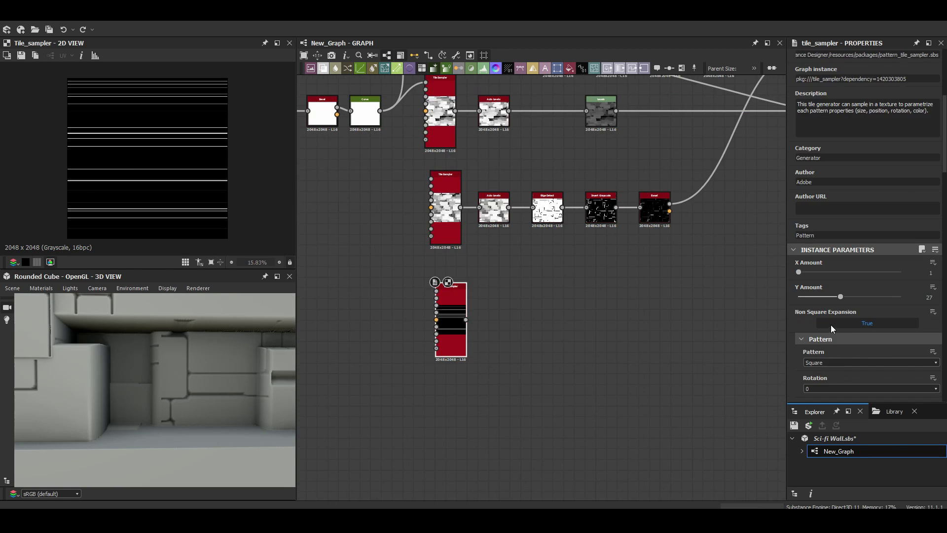
left_click(697, 236)
left_click(495, 190)
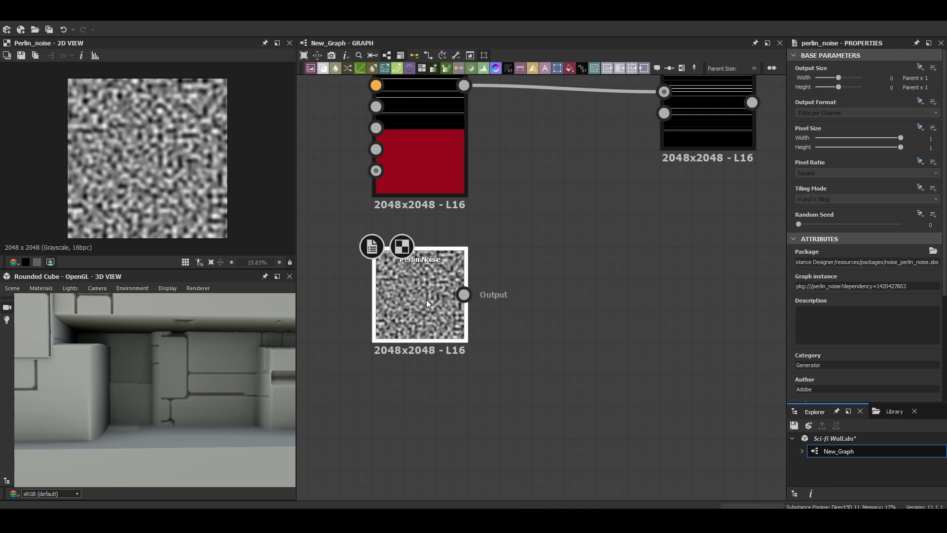
Add a Warp after the Directional Warp, driven by a second Perlin Noise
scroll(493, 246, "up", 3)
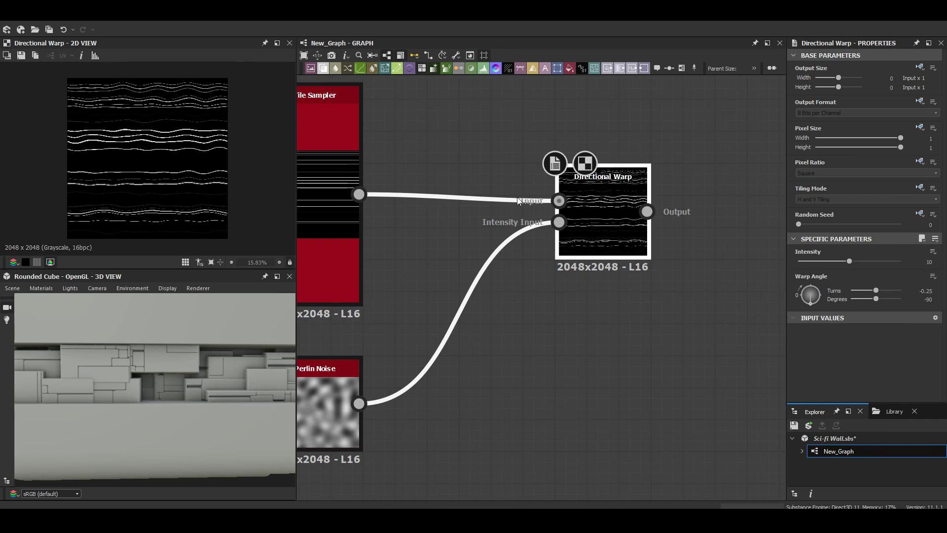
key("space")
left_click(751, 457)
scroll(561, 327, "down", 3)
key("ctrl+v")
left_click_drag(586, 376, 636, 289)
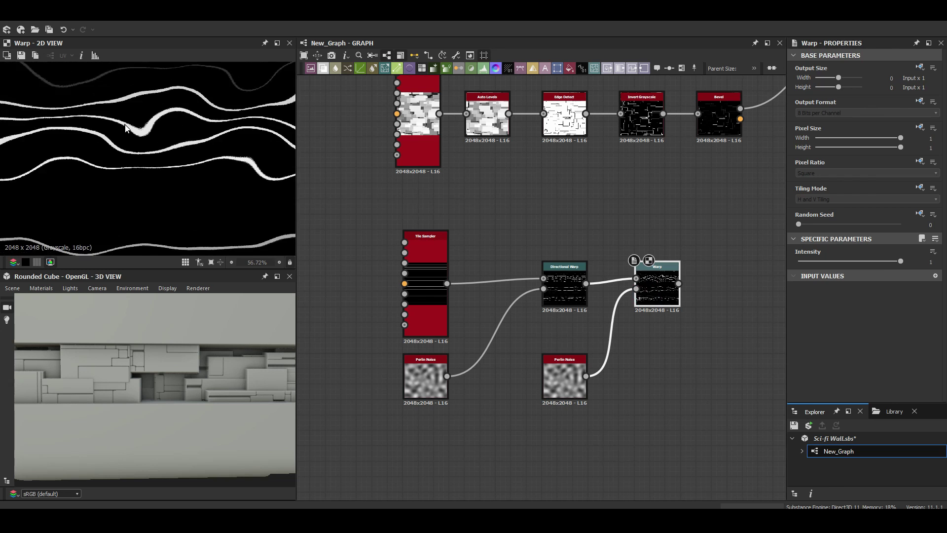
Add a Histogram Scan after the Warp
key("space")
type("hist")
key("Return")
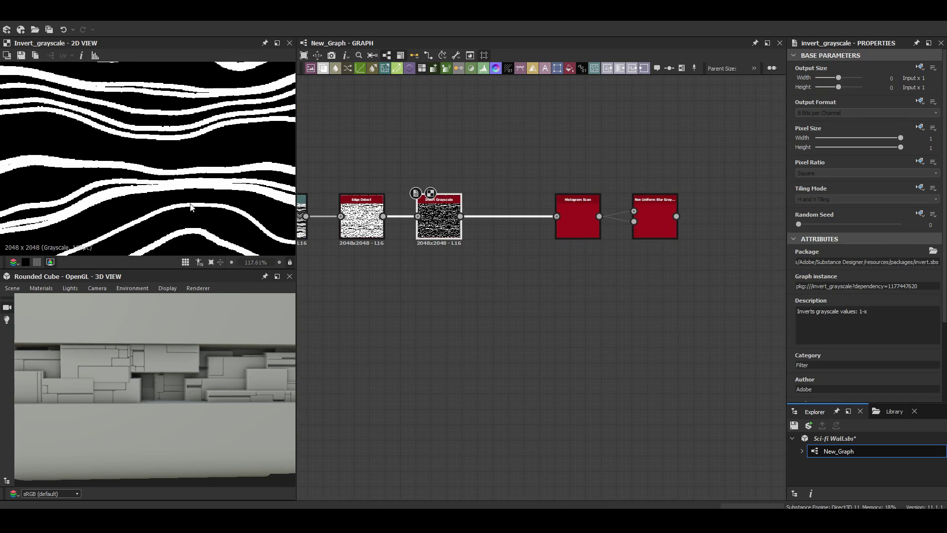
Scroll the graph to view the wavy bands feeding Histogram Scan and Non Uniform Blur
scroll(167, 216, "down", 8)
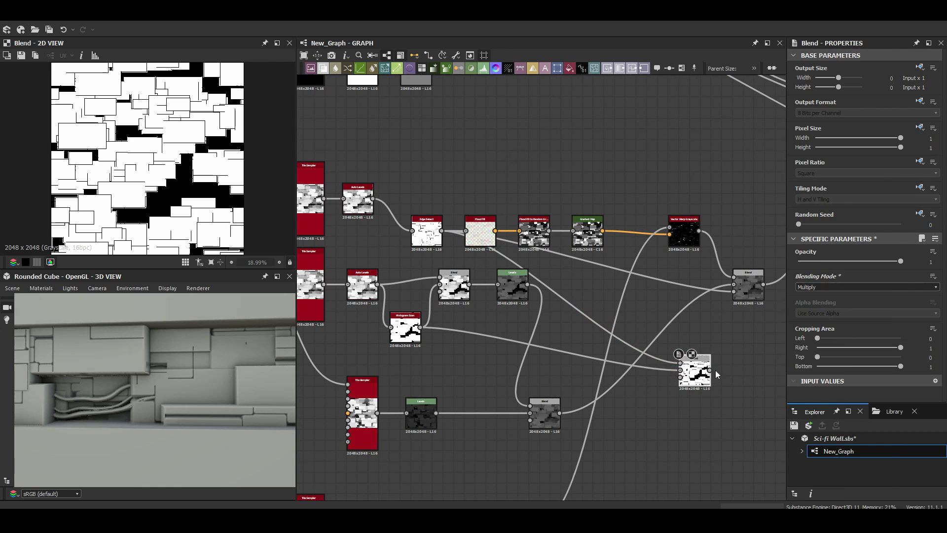
Move the small Blend node up-left and preview the Tile Sampler output
left_click_drag(696, 381, 658, 336)
scroll(552, 393, "down", 3)
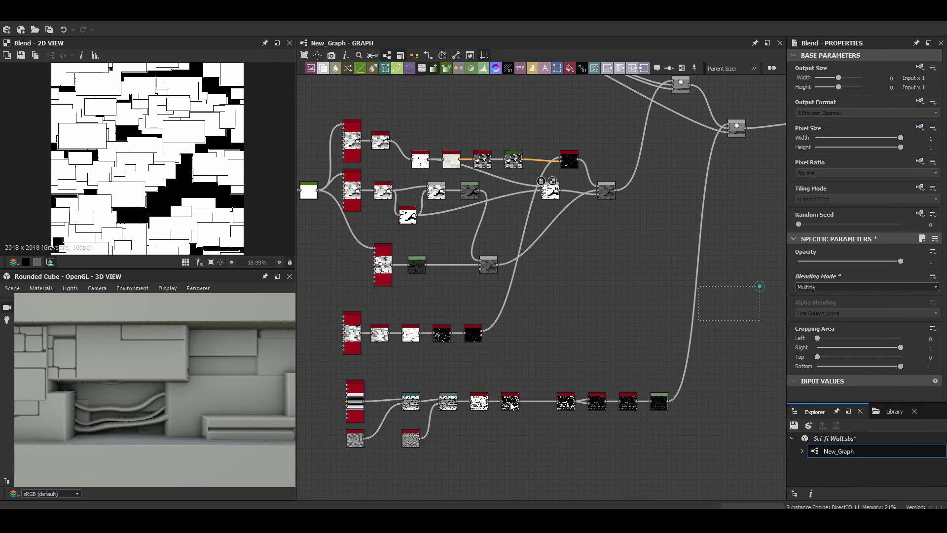
left_click(389, 278)
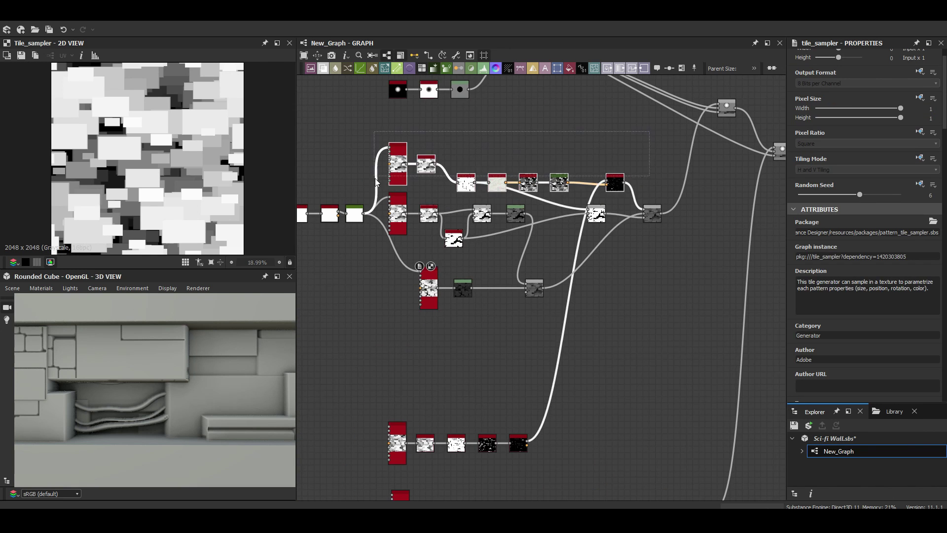
scroll(431, 345, "up", 3)
scroll(594, 253, "down", 2)
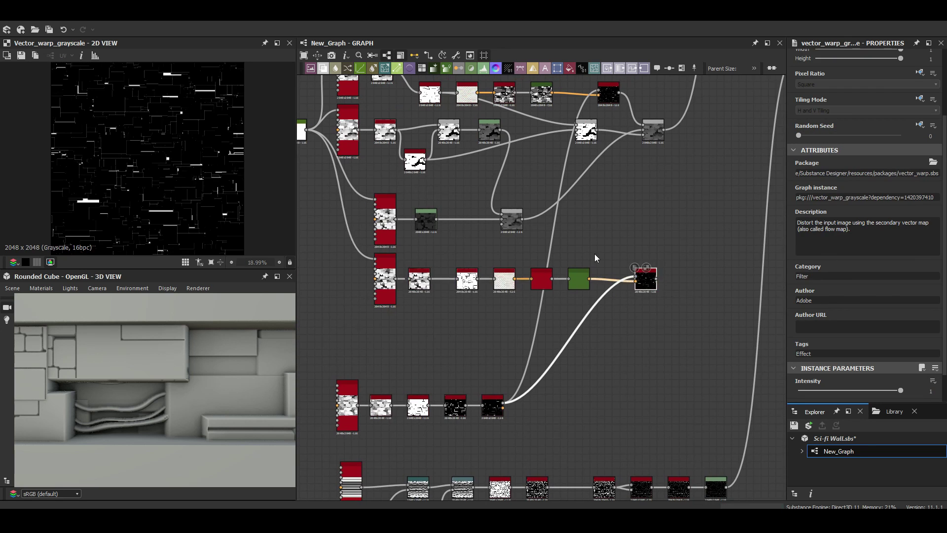
Paste a Blend node fed by Flood Fill into the chain and preview the Invert Grayscale
left_click(594, 253)
key("ctrl+v")
left_click_drag(495, 306, 578, 242)
scroll(578, 243, "up", 2)
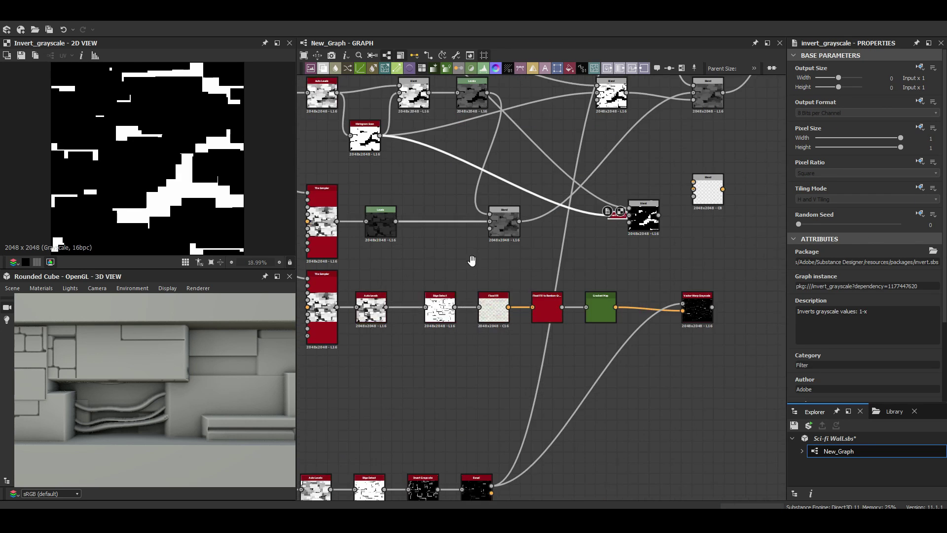
left_click(657, 281)
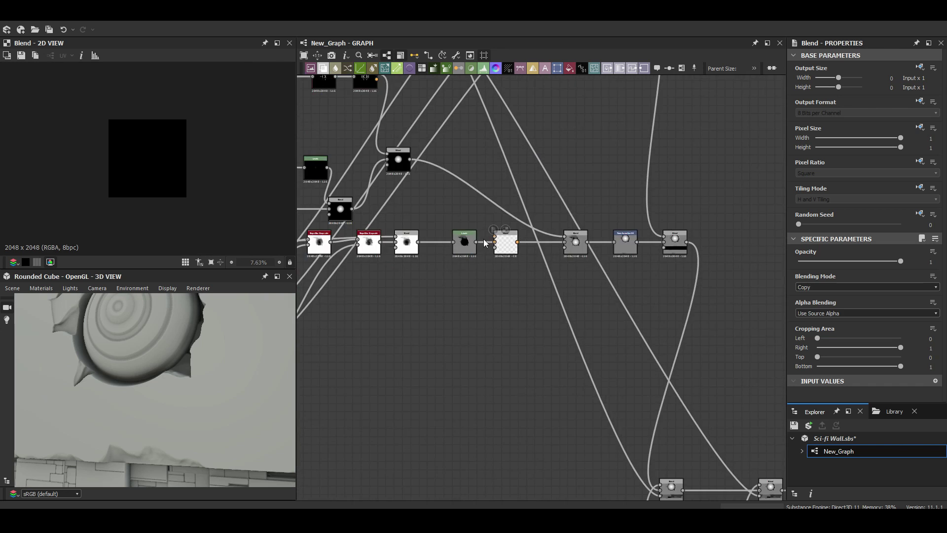
Wire a Histogram Scan after Levels into the lower Blend, set to Add (Linear Dodge)
key("ctrl+z")
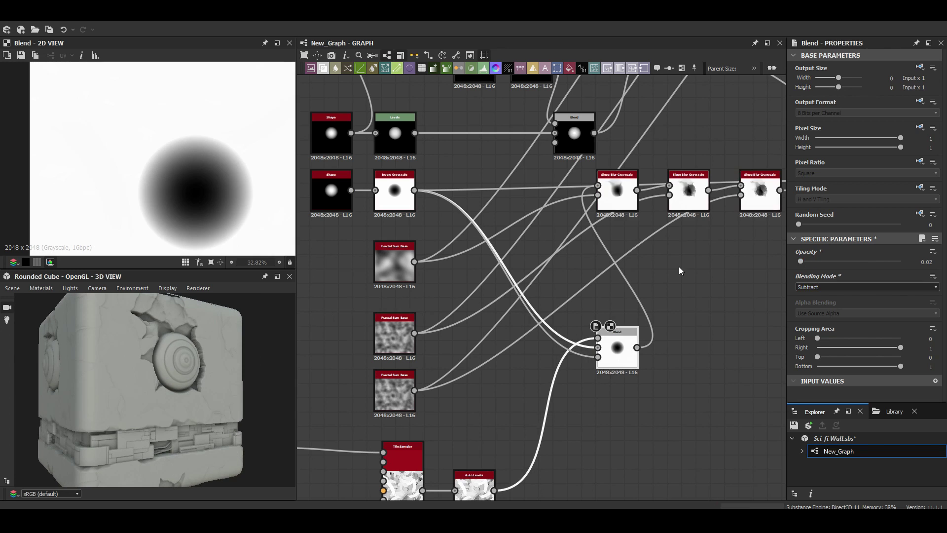
left_click_drag(595, 185, 454, 269)
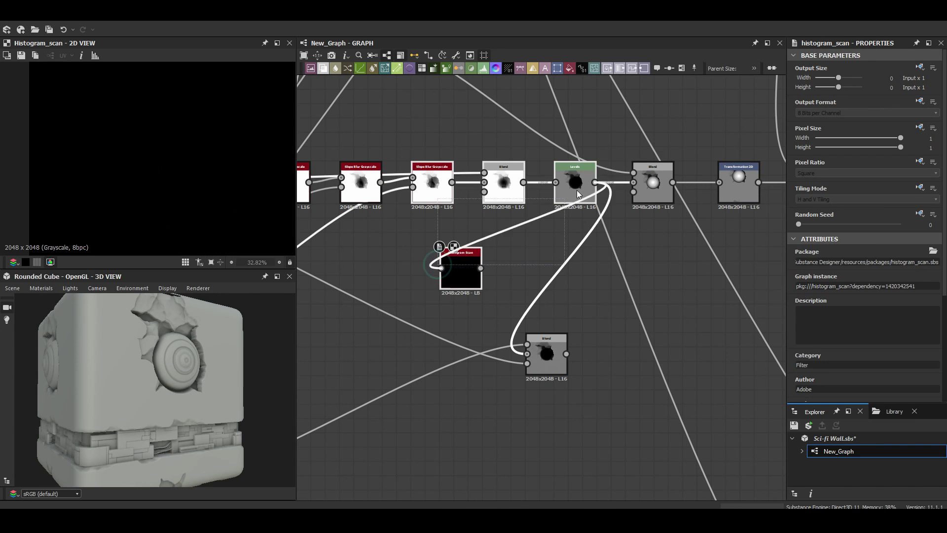
left_click_drag(480, 267, 556, 334)
left_click(801, 287)
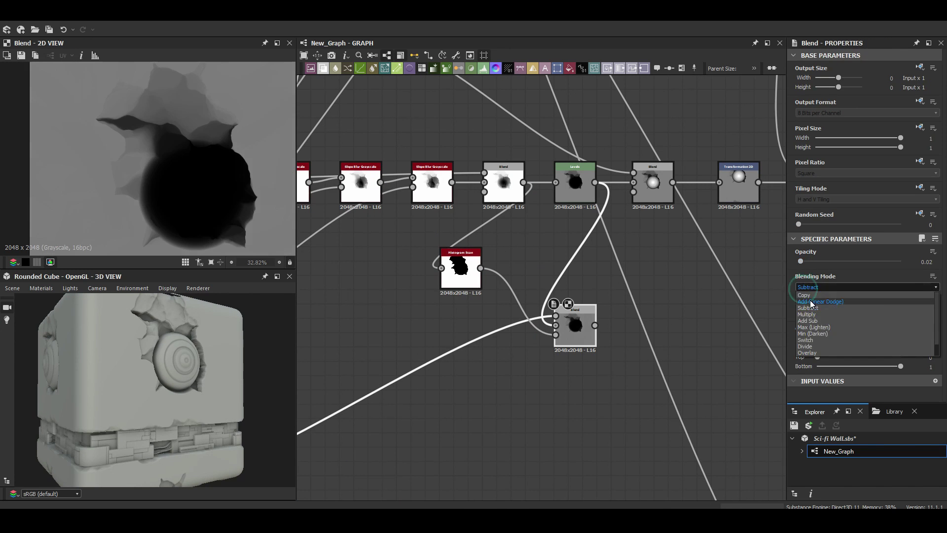
left_click(937, 263)
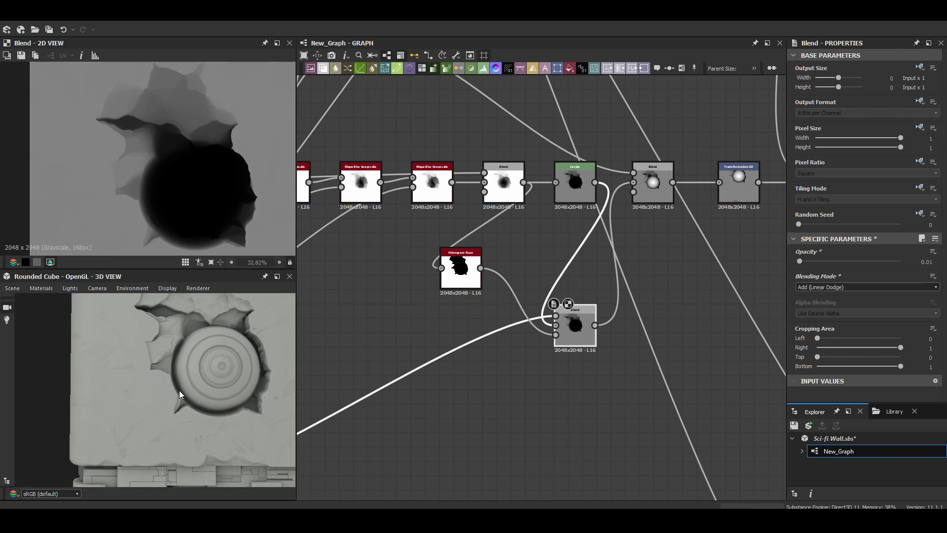
Preview the shard-pattern Tile Sampler, frame the whole network, and inspect the Normal map
left_click(472, 248)
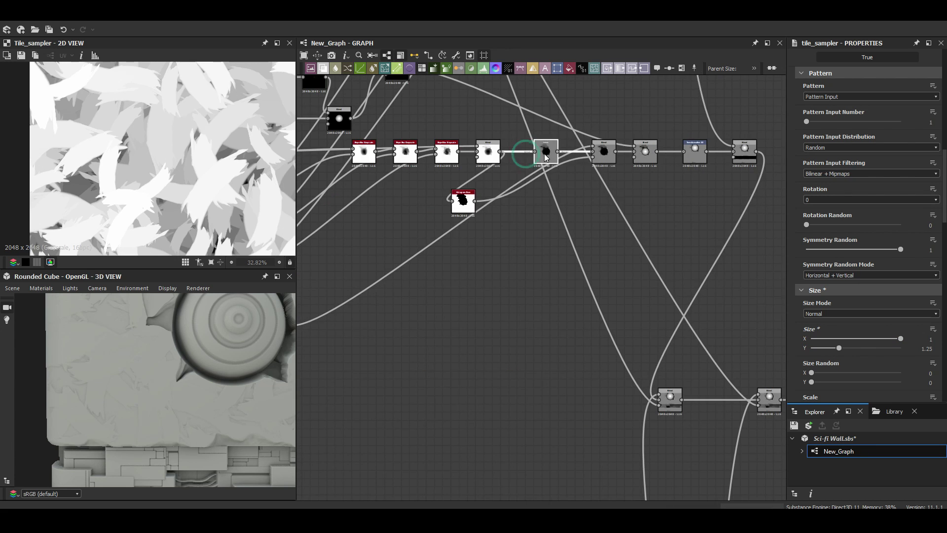
scroll(544, 153, "down", 5)
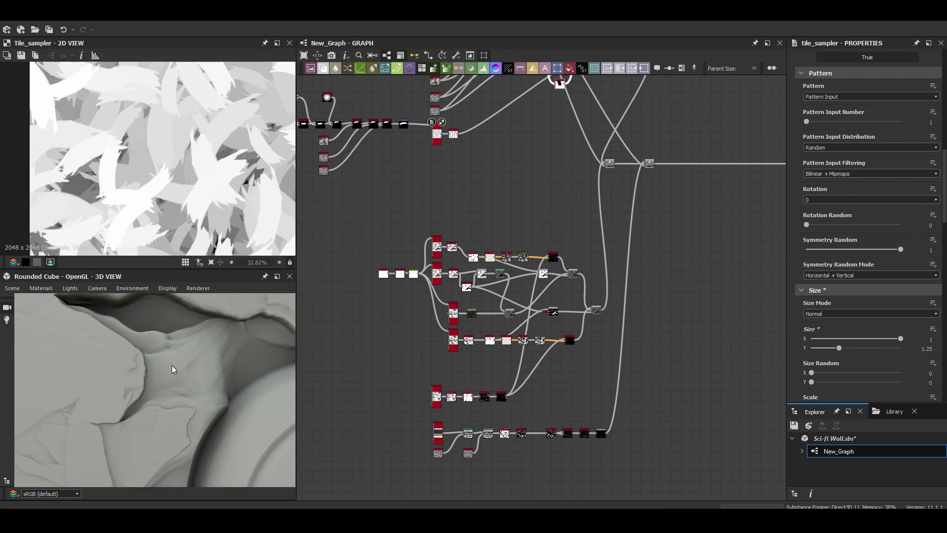
left_click_drag(172, 365, 264, 322)
scroll(444, 354, "up", 5)
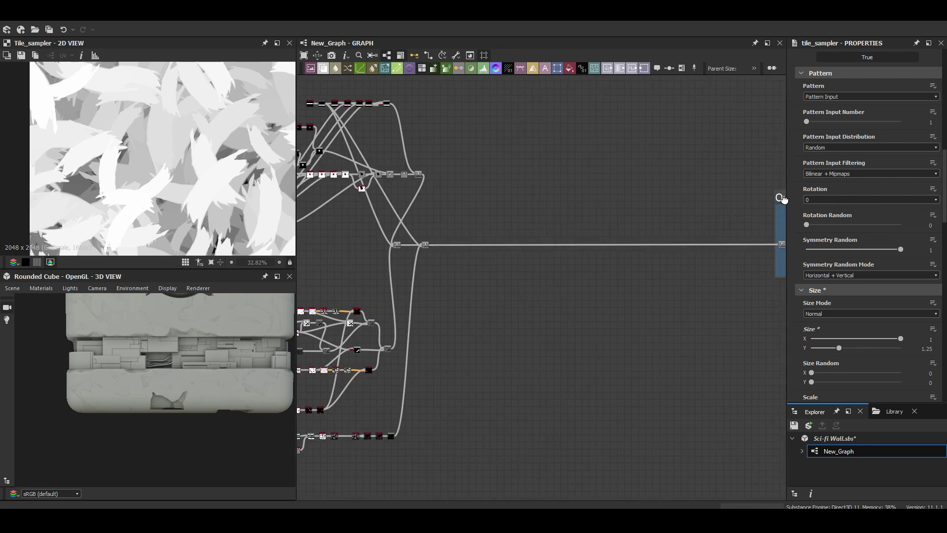
left_click(526, 249)
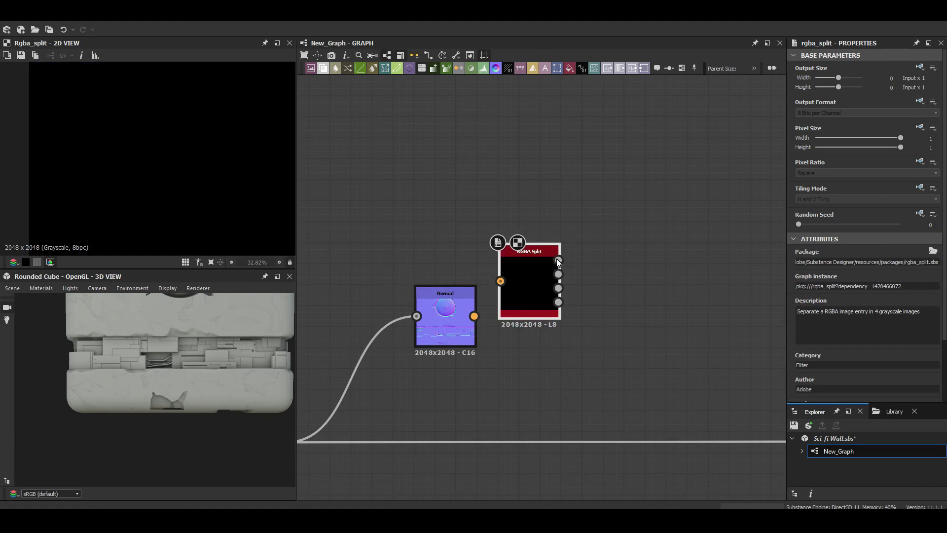
Threshold the split green channel with a Histogram Scan, then add a Waveform and Transformation 2D
left_click(581, 296)
left_click_drag(850, 331, 824, 331)
key("space")
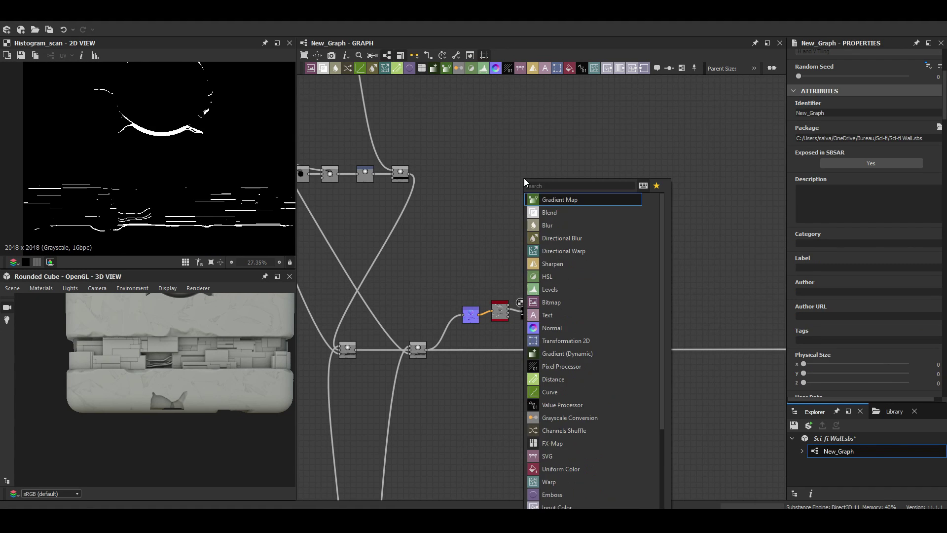
left_click(542, 429)
left_click_drag(532, 180, 523, 204)
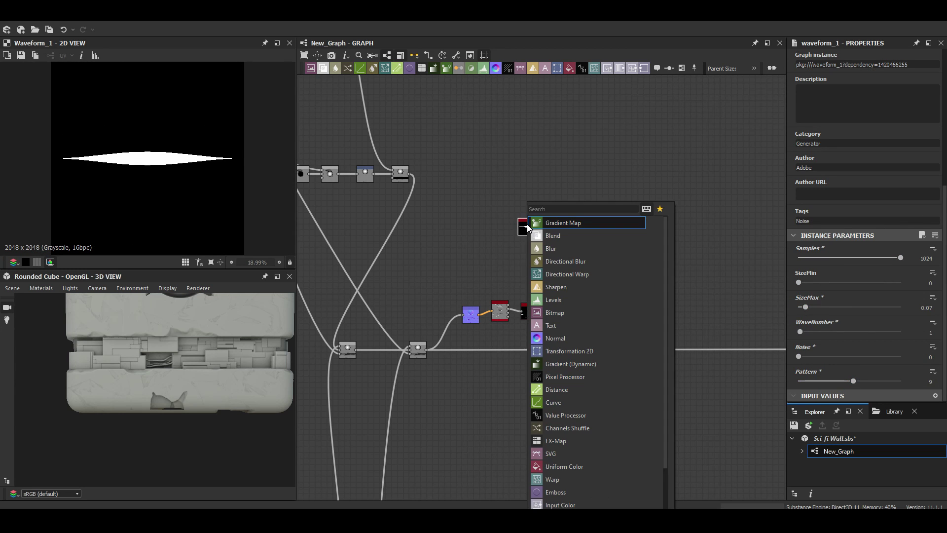
scroll(554, 226, "up", 3)
scroll(195, 207, "down", 3)
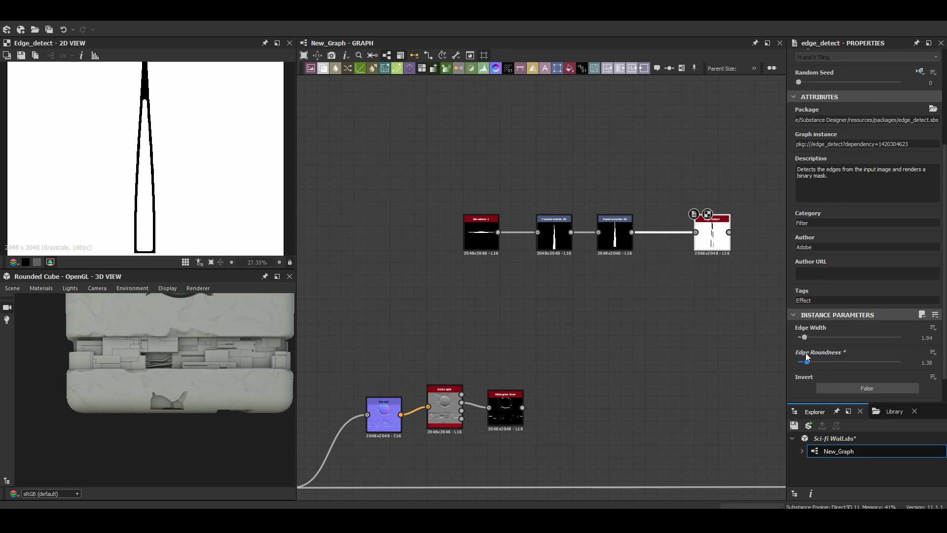
Bend the stroke with a Gaussian Noise–driven Directional Warp raised to intensity 200
left_click_drag(807, 357, 800, 360)
left_click(620, 236)
left_click(705, 249)
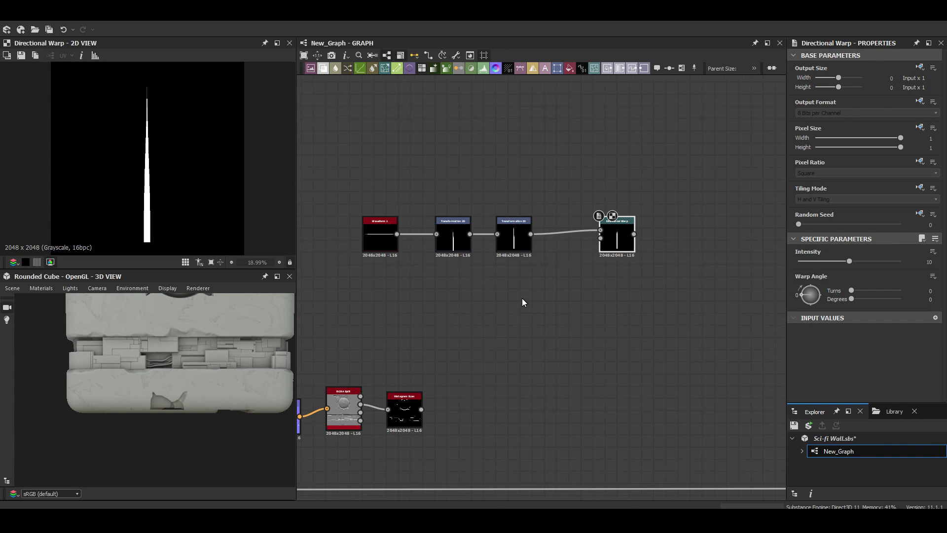
key("space")
left_click(523, 302)
left_click_drag(481, 328, 601, 238)
left_click_drag(849, 261, 876, 261)
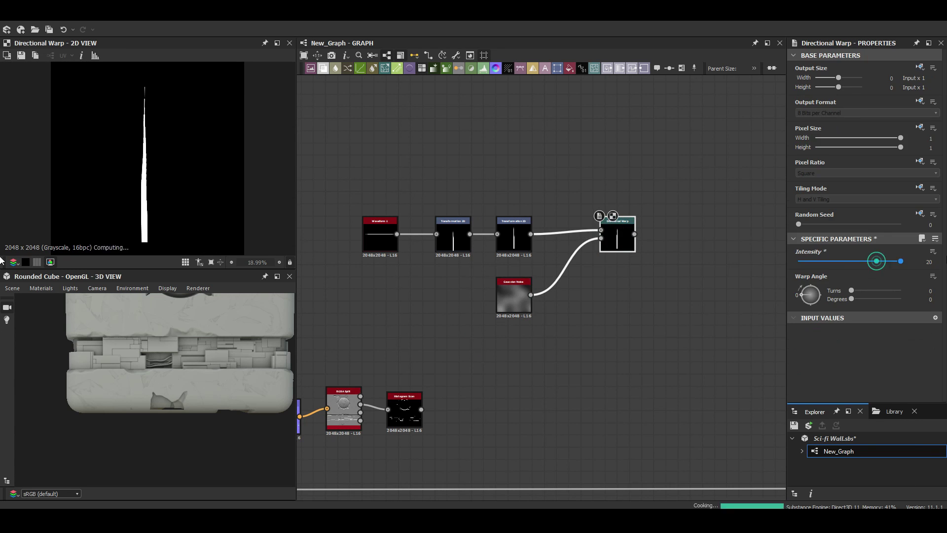
left_click(617, 241)
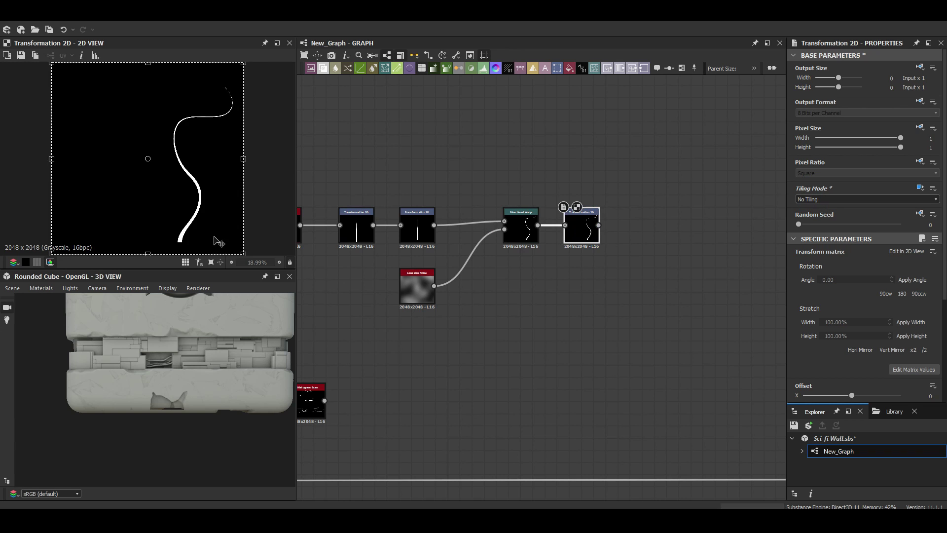
left_click_drag(598, 225, 662, 238)
Feed the stem into a Tile Sampler, offset the stem transform, and set Scale to 10
type("tile")
left_click(656, 247)
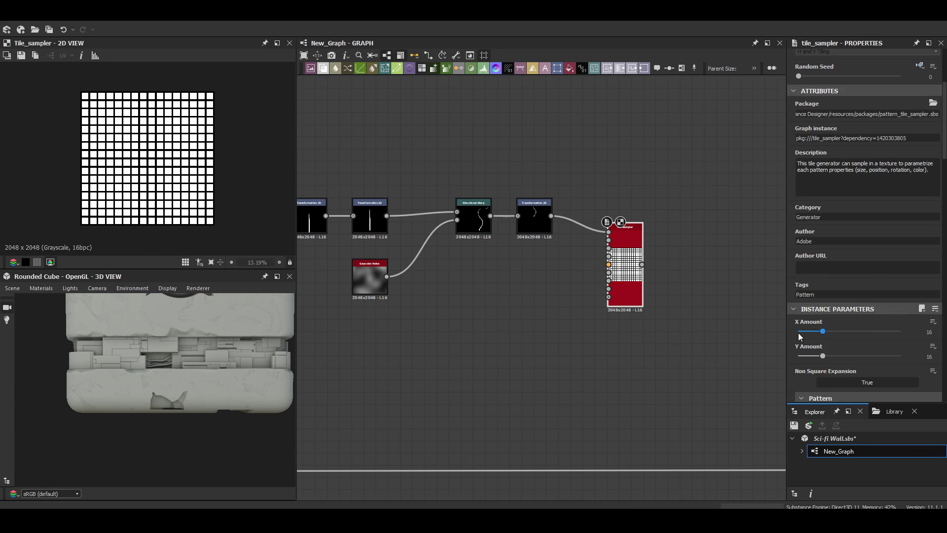
scroll(876, 292, "down", 10)
left_click(534, 216)
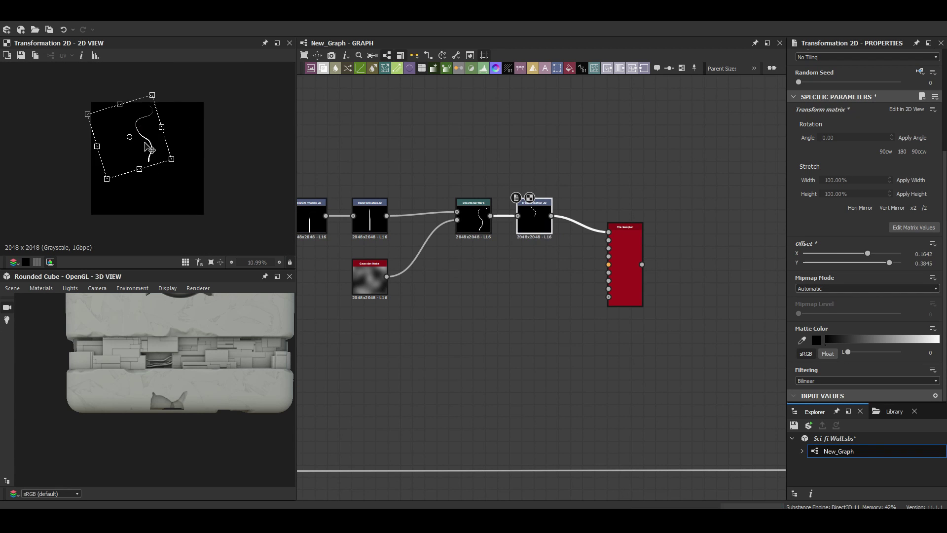
left_click(635, 262)
scroll(877, 295, "down", 5)
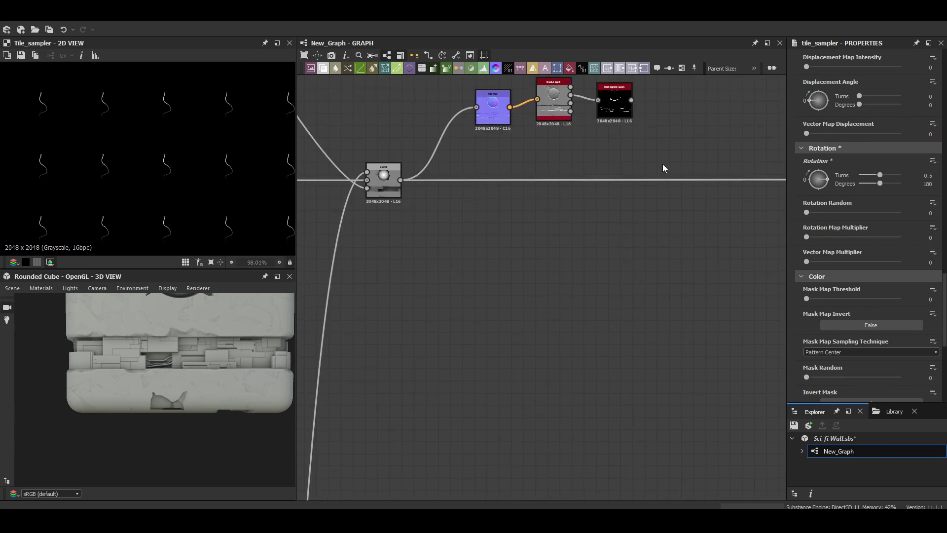
scroll(868, 222, "up", 5)
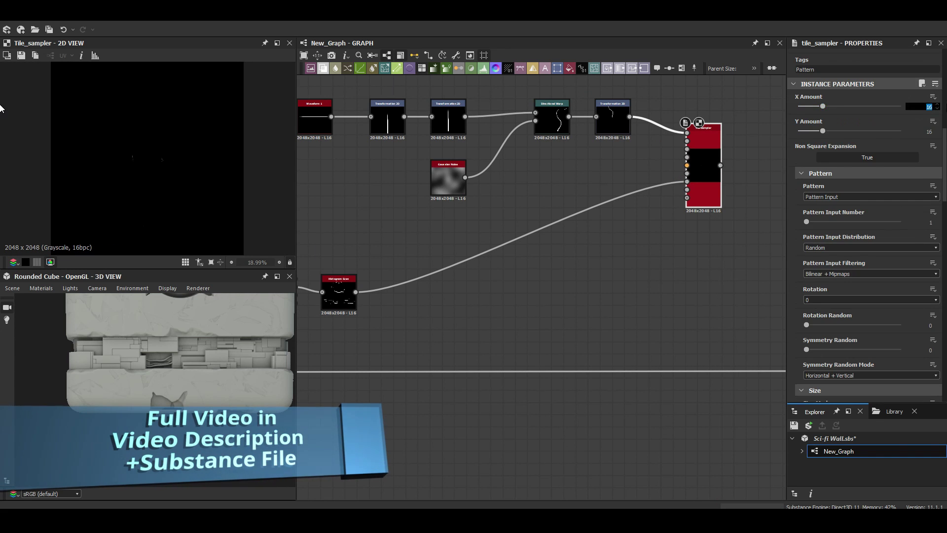
left_click(833, 326)
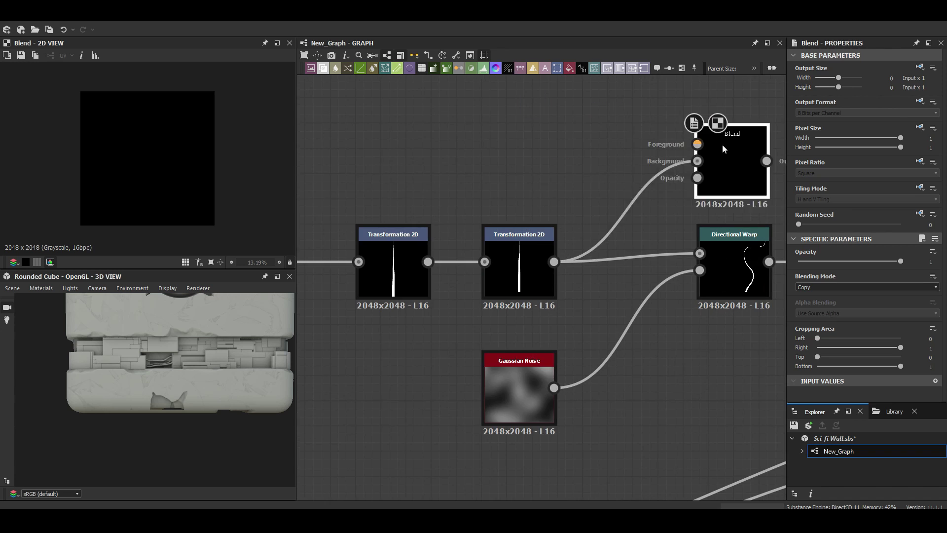
Offset the duplicated stroke's Transformation 2D upward to form a side branch
double_click(564, 287)
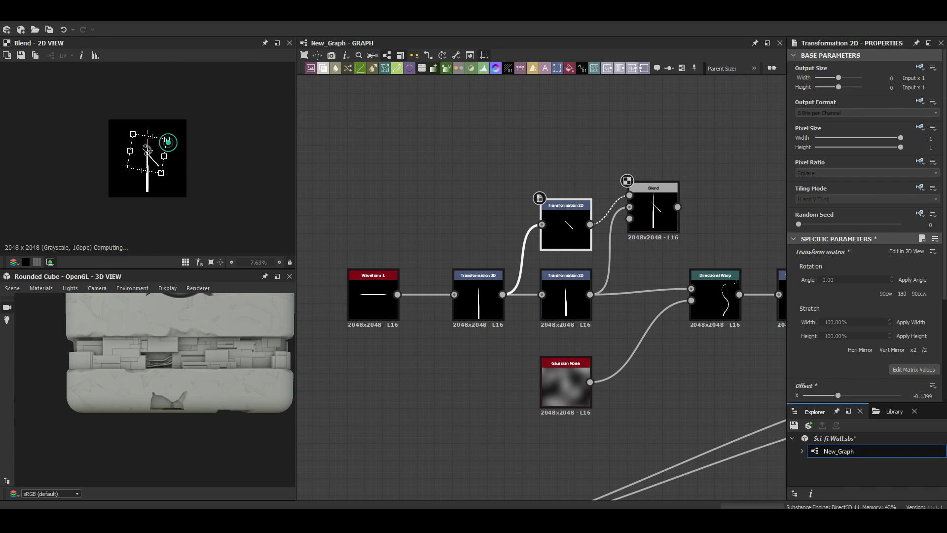
left_click_drag(559, 232, 559, 214)
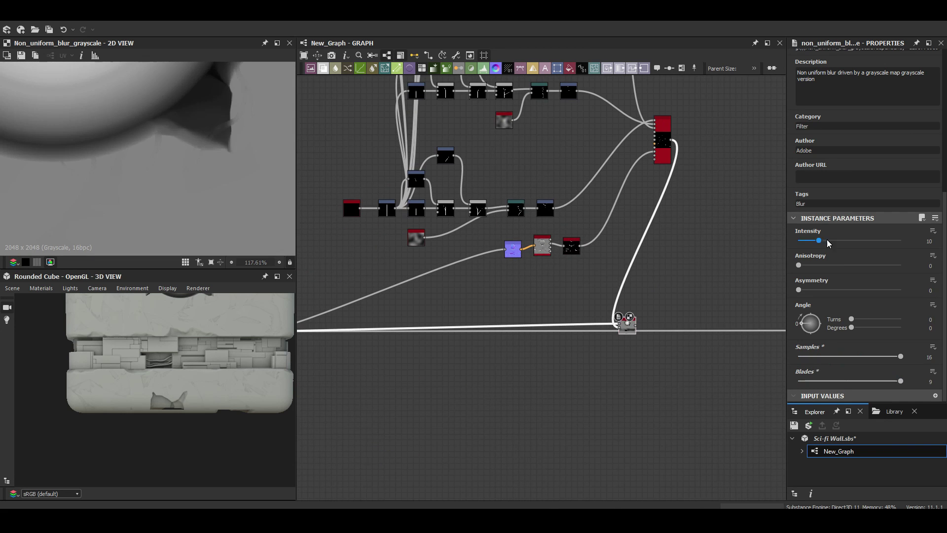
Add the blurred vines into the wall height with an Add (Linear Dodge) Blend, and paste an HBAO node
key("space")
left_click(699, 235)
scroll(647, 323, "up", 3)
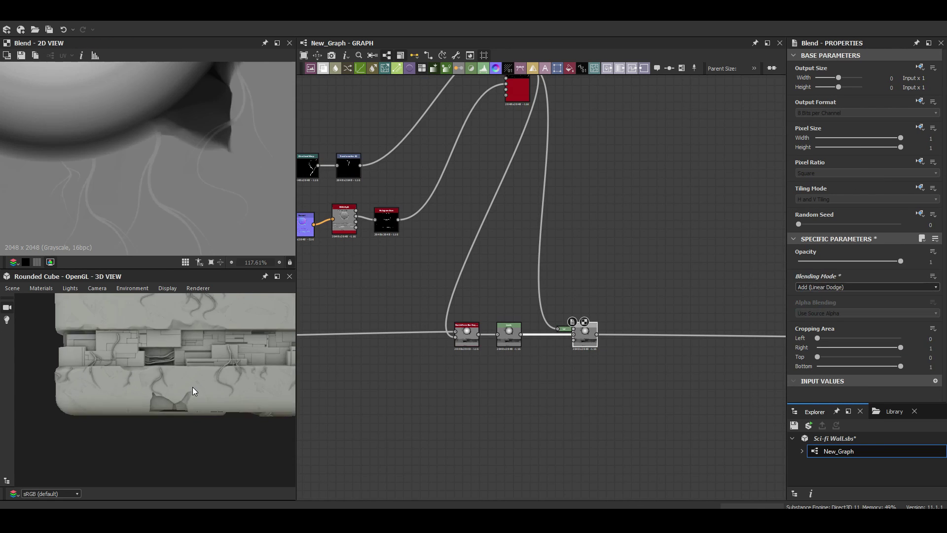
left_click(512, 332)
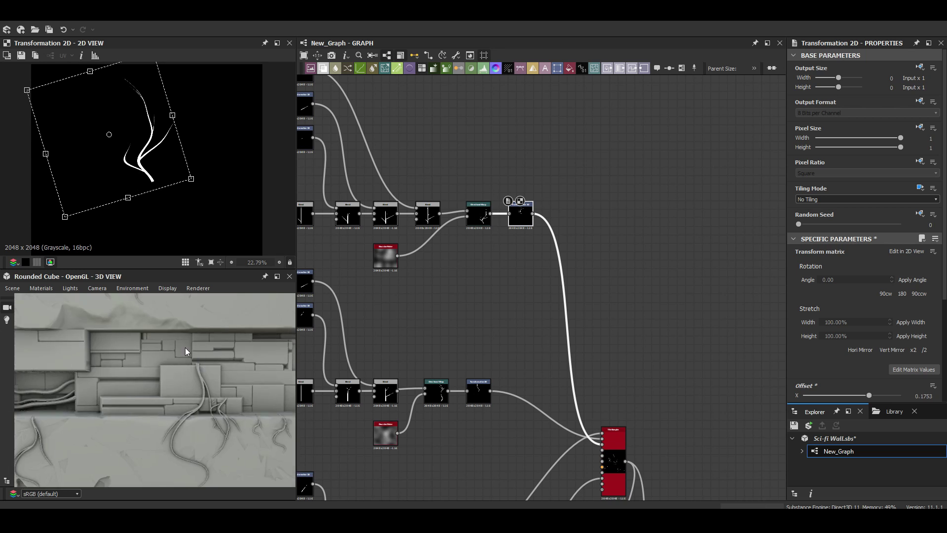
scroll(199, 392, "up", 5)
scroll(469, 302, "down", 5)
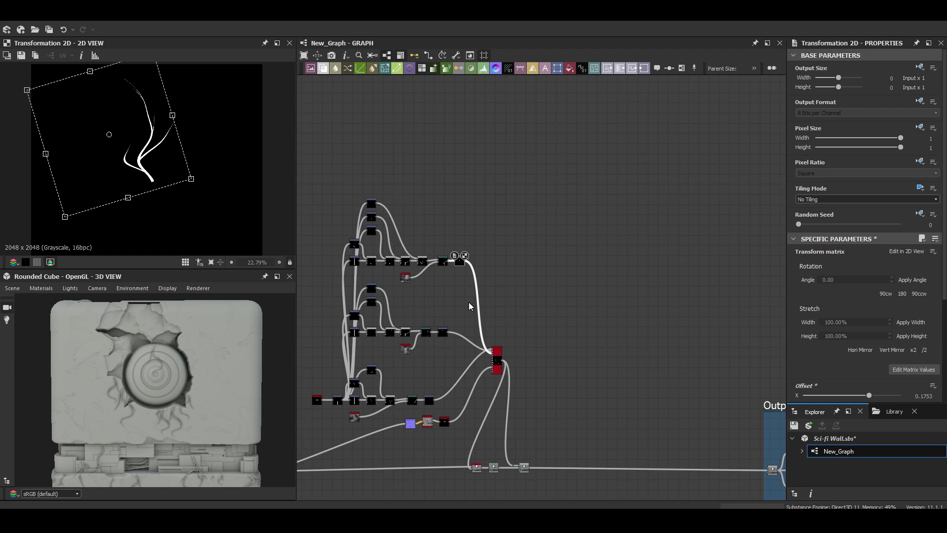
scroll(547, 409, "up", 2)
key("ctrl+v")
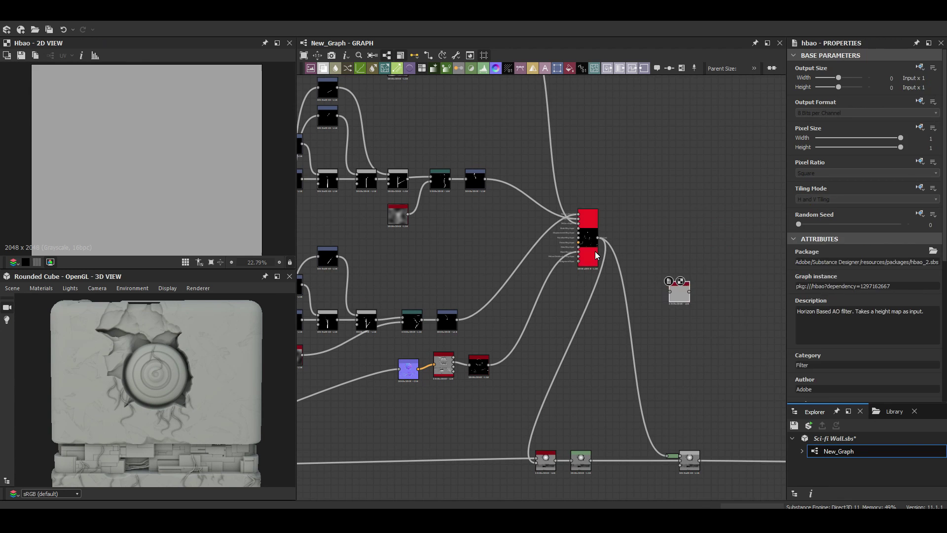
Tune the HBAO node and follow it with a Blur HQ Grayscale
scroll(844, 341, "down", 3)
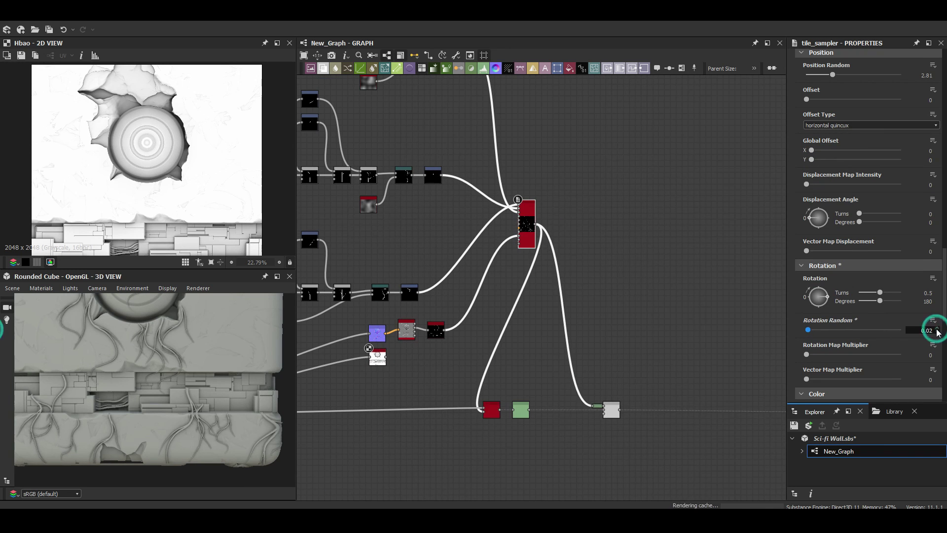
scroll(365, 361, "up", 5)
left_click(402, 363)
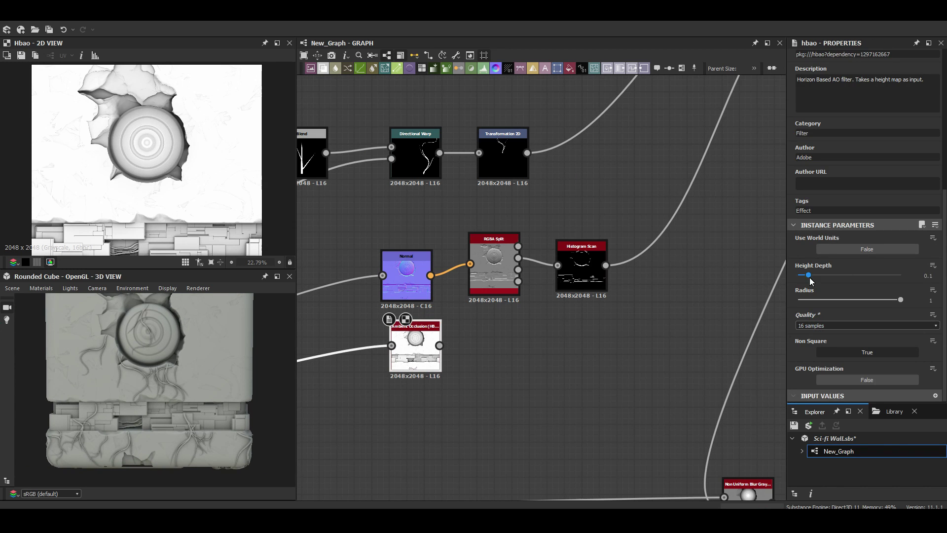
key("space")
type("blur hq")
key("Return")
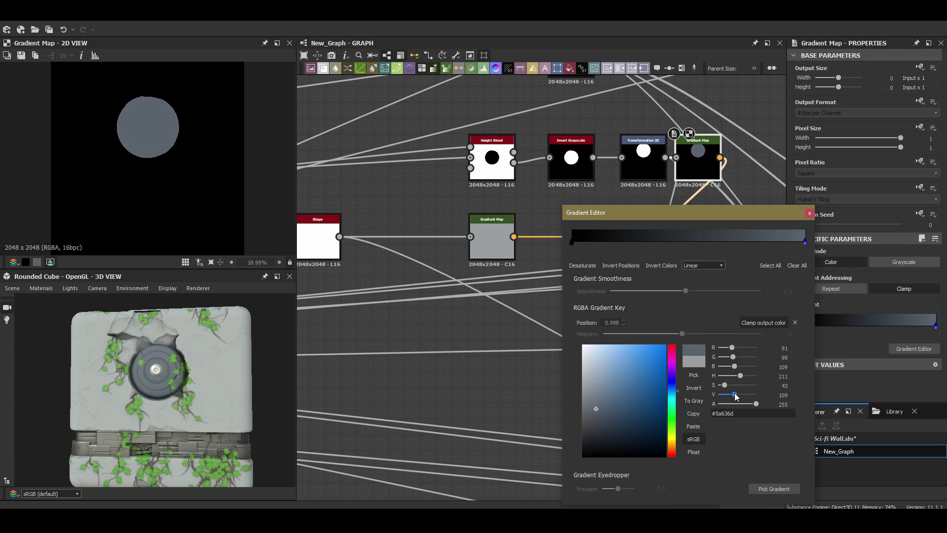
Set the wall Gradient Map colour to a muted grey
left_click_drag(736, 396, 721, 385)
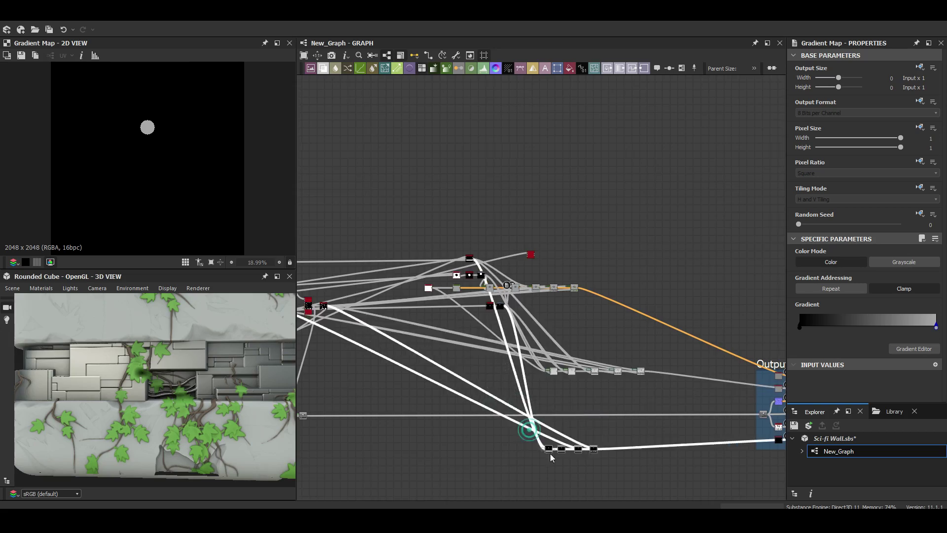
scroll(552, 458, "up", 5)
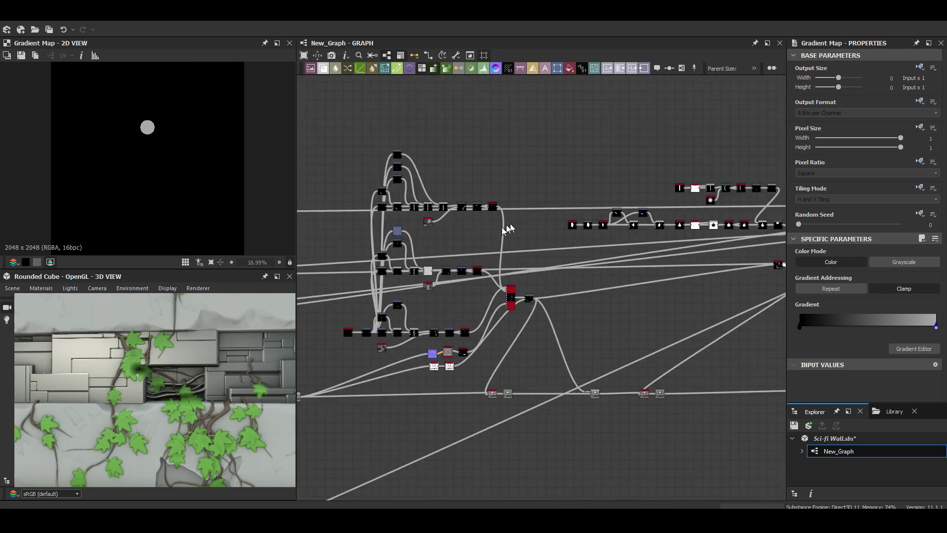
scroll(598, 378, "up", 5)
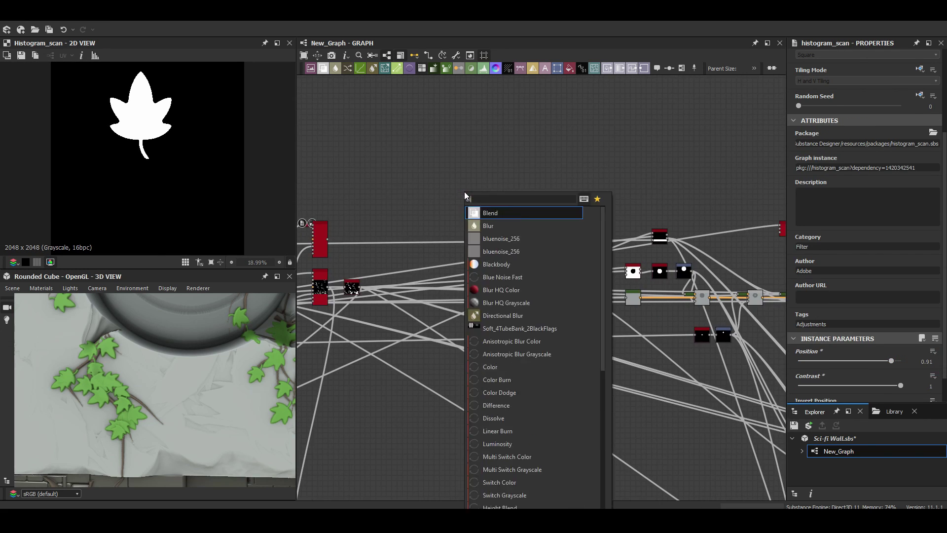
Preview each of the round panel's Blend nodes in turn
double_click(693, 283)
double_click(631, 254)
double_click(686, 269)
double_click(552, 263)
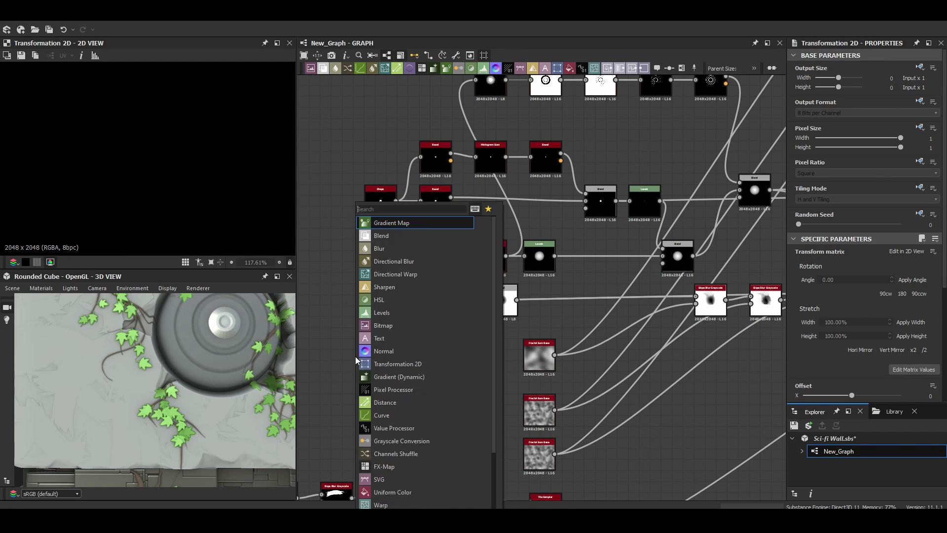
Crop the panel Blend to the bottom half and wire a square Shape into a Transformation 2D
left_click(499, 292)
scroll(499, 292, "up", 5)
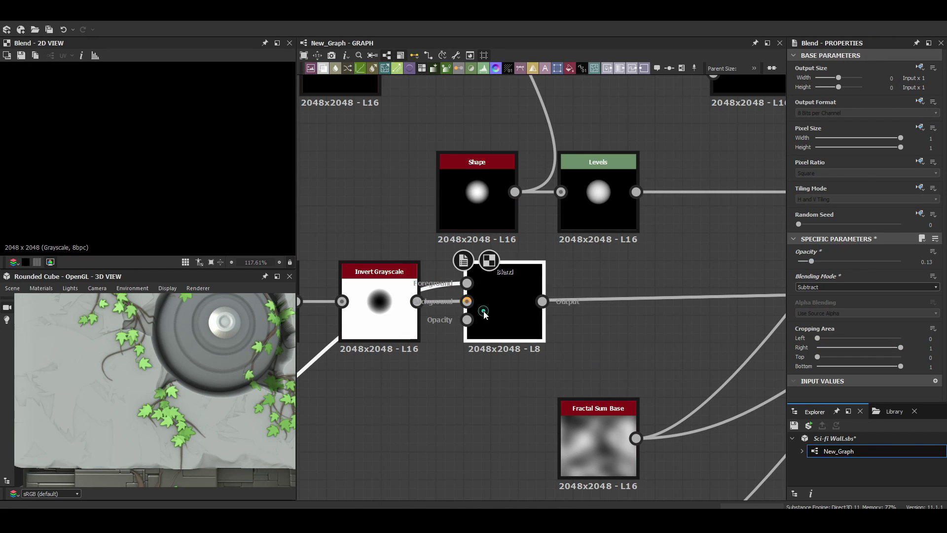
left_click_drag(817, 356, 858, 357)
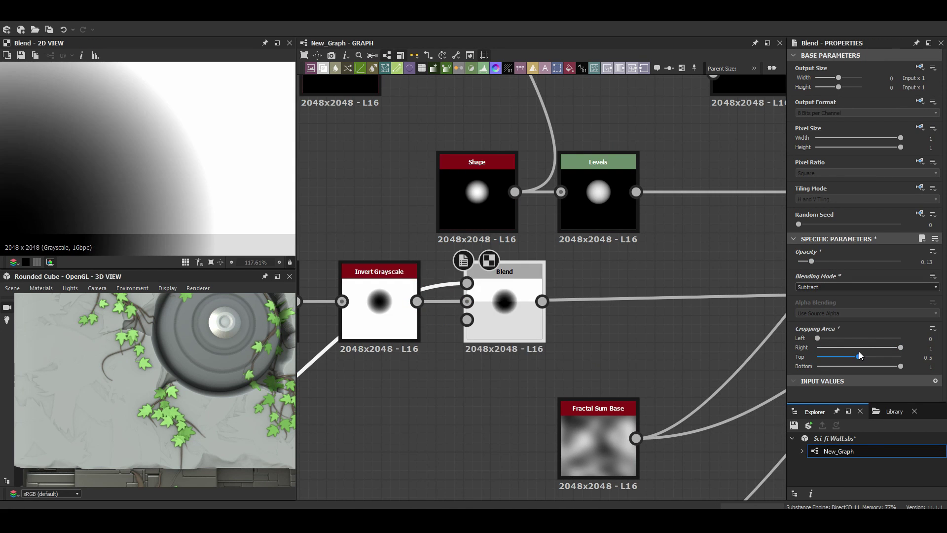
left_click_drag(516, 344, 525, 340)
double_click(563, 347)
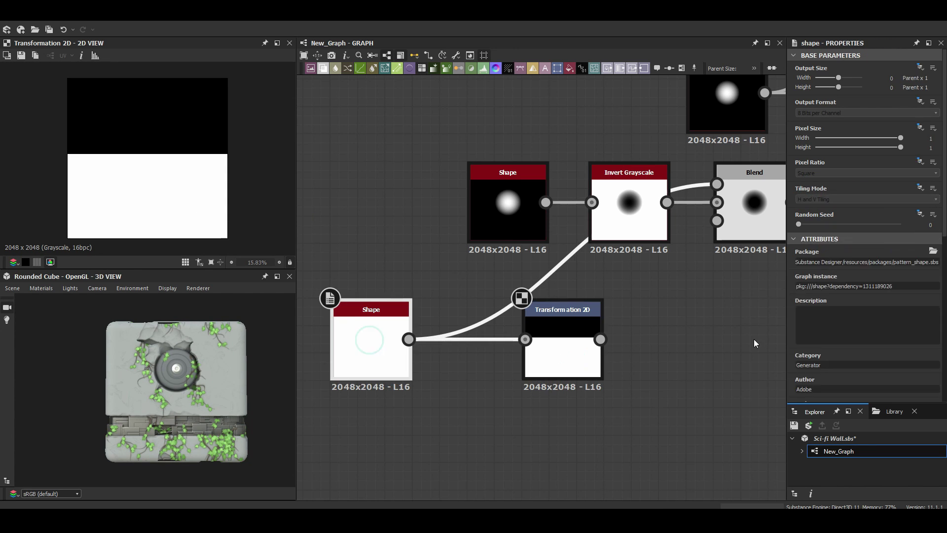
left_click_drag(130, 135, 129, 133)
double_click(371, 340)
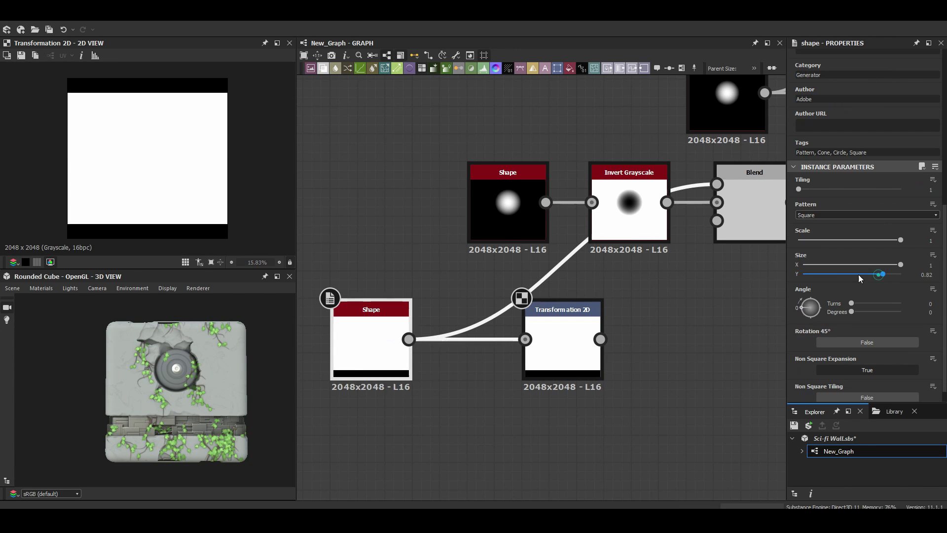
Bevel the square and move the bevelled band lower in the panel with a Transformation 2D
left_click(562, 340)
key("space")
type("bevel")
key("Return")
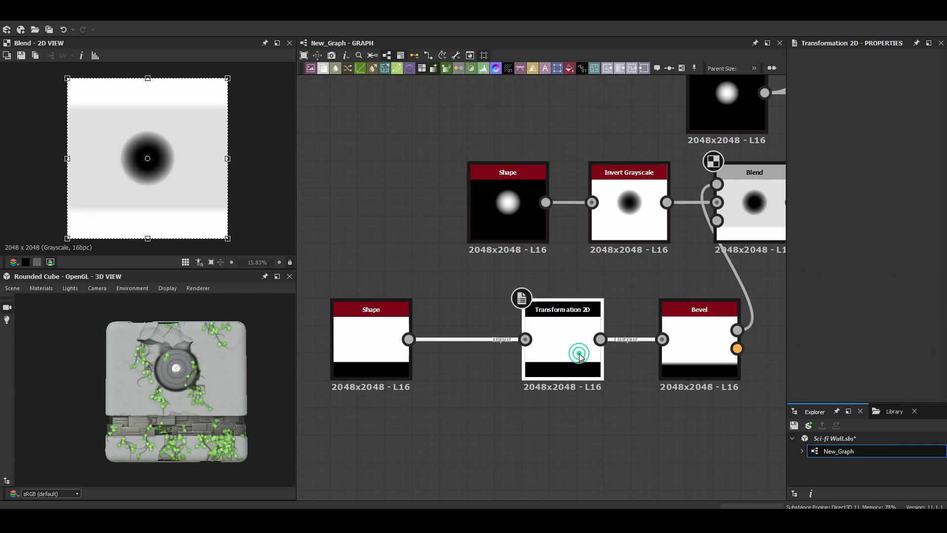
left_click_drag(661, 340, 582, 340)
key("space")
left_click(615, 351)
double_click(561, 343)
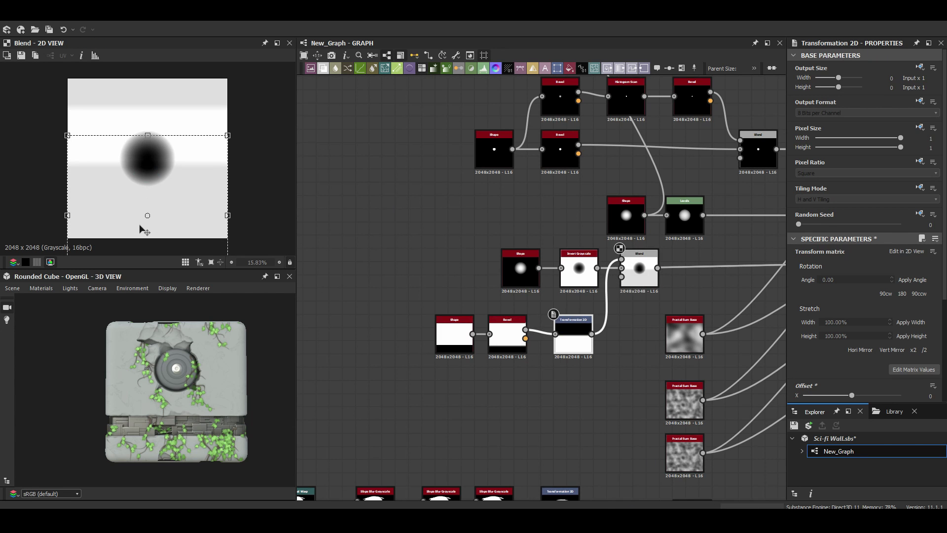
middle_click_drag(523, 315, 283, 309)
Set the Slope Blur Grayscale intensity to 2.31
scroll(203, 346, "up", 3)
left_click_drag(204, 344, 257, 340)
double_click(651, 267)
middle_click_drag(717, 277, 592, 278)
left_click(663, 274)
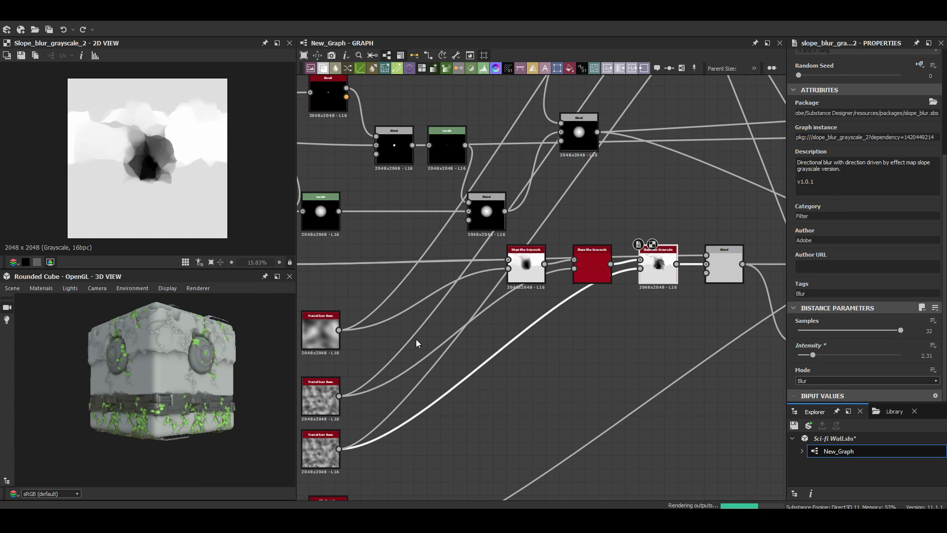
Pan the graph to bring the neighbouring leaf tile sampler nodes into view
middle_click_drag(361, 337, 427, 324)
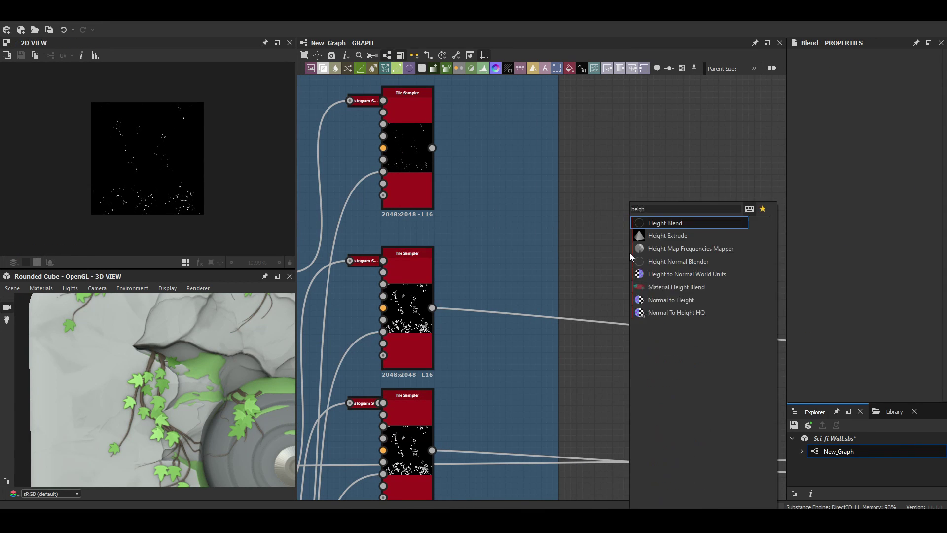
Add a Highpass Grayscale and threshold the dot mask at Histogram Scan position 0.56
left_click_drag(627, 260, 154, 173)
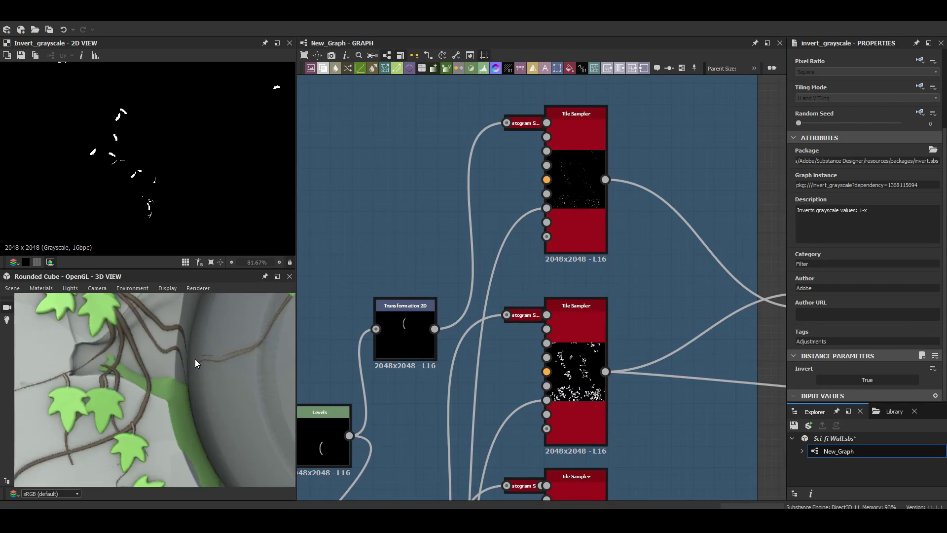
scroll(195, 358, "down", 5)
mouse_move(198, 357)
left_mouse_down()
mouse_move(216, 380)
mouse_move(197, 366)
left_mouse_up()
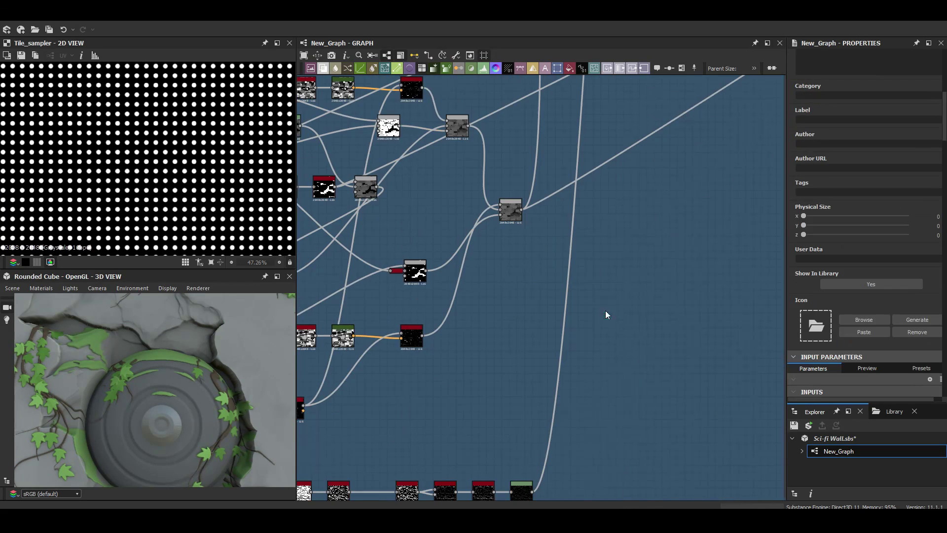
key("space")
type("high")
key("Return")
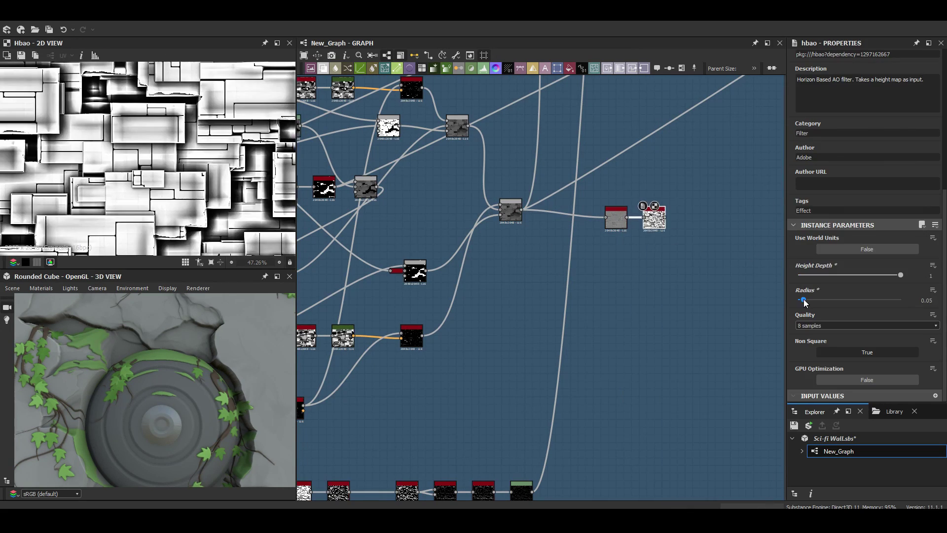
left_click_drag(808, 327, 856, 329)
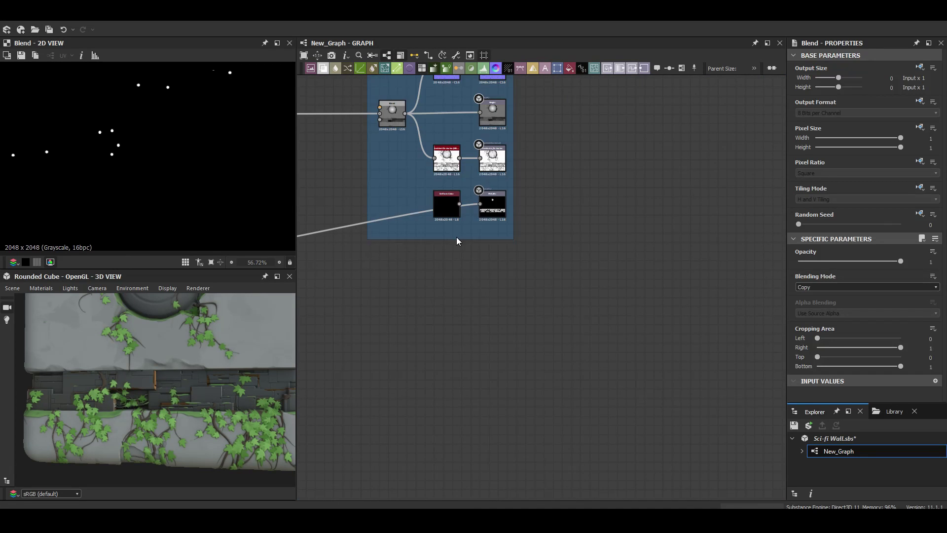
Add an emissive-usage Output fed by the dot Blend chain so the dots glow blue at intensity 9.71
left_click(459, 267)
left_click(855, 334)
left_click_drag(448, 263, 484, 253)
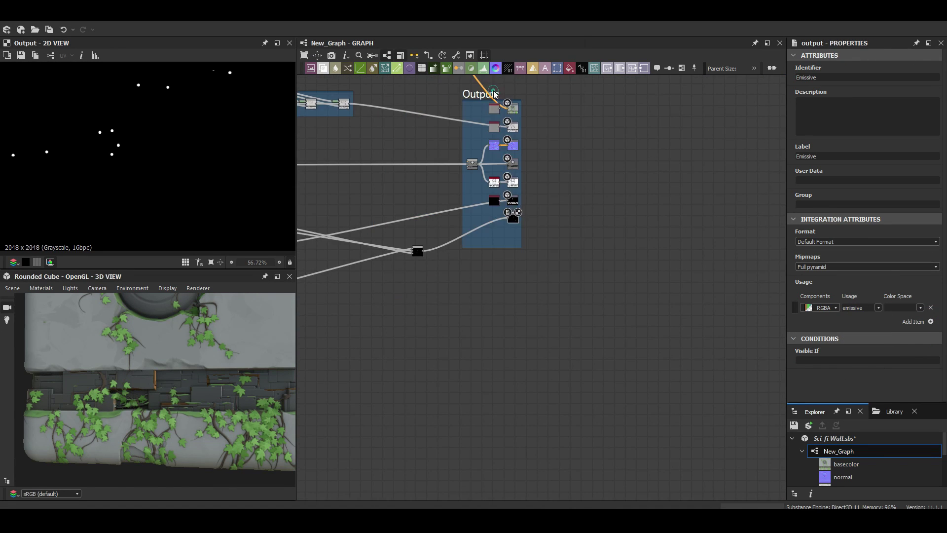
left_click(495, 93)
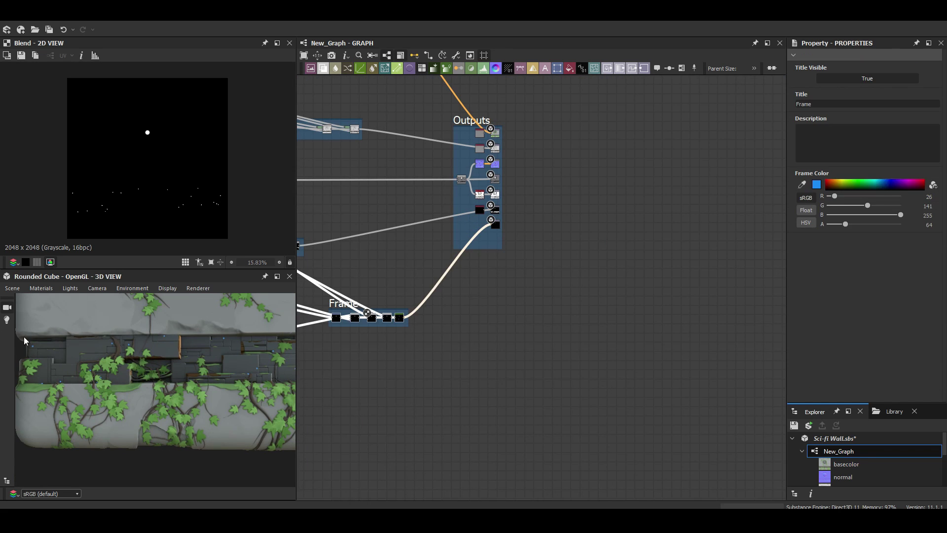
scroll(161, 380, "down", 5)
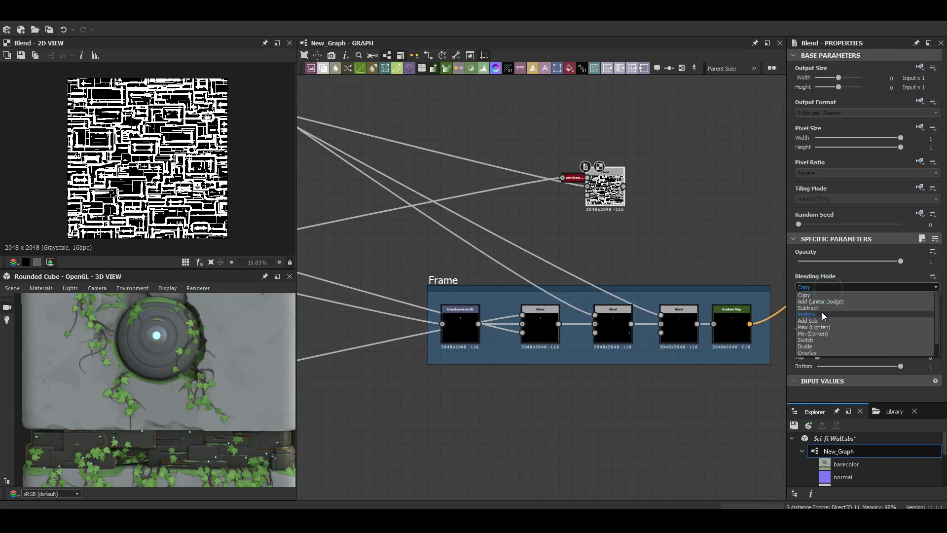
Review the mask-subtracting Blend node's blending mode and opacity in Properties
left_click(642, 328)
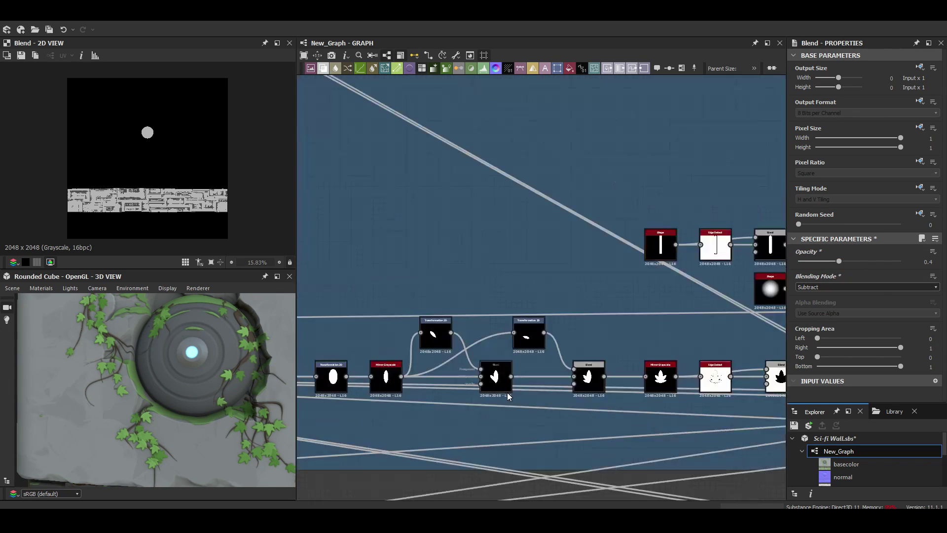
scroll(507, 393, "down", 2)
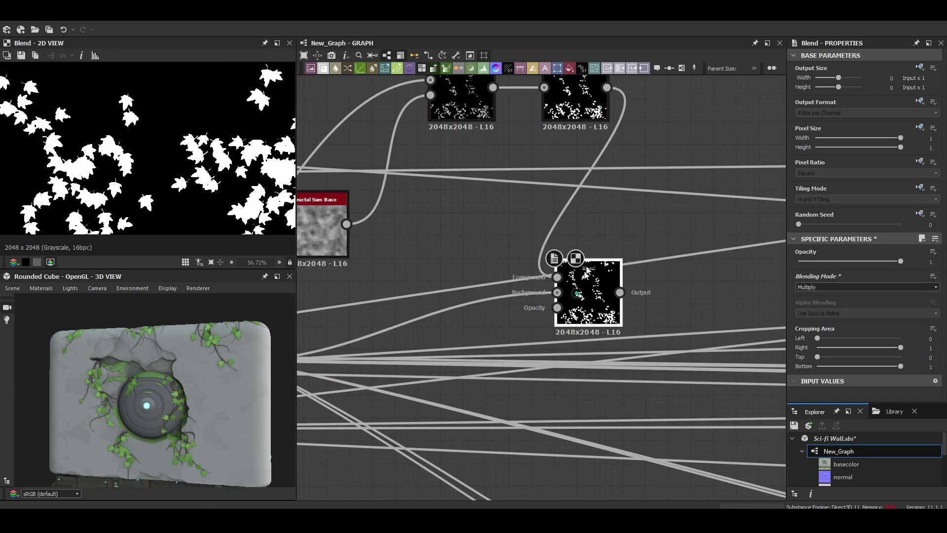
scroll(197, 200, "up", 2)
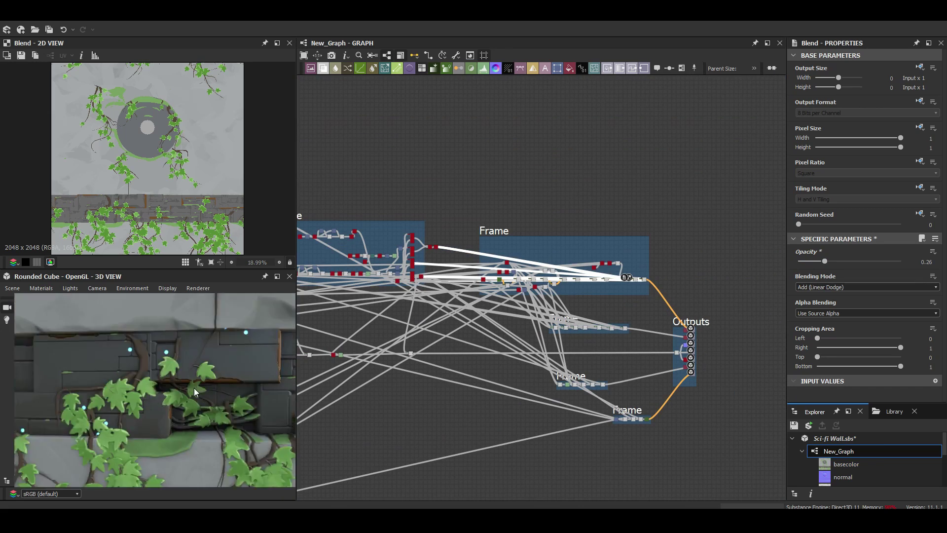
Raise the Histogram Scan contrast to 0.97 after checking the AO and Slope Blur outputs
mouse_move(194, 388)
left_mouse_down()
mouse_move(159, 373)
mouse_move(162, 354)
left_mouse_up()
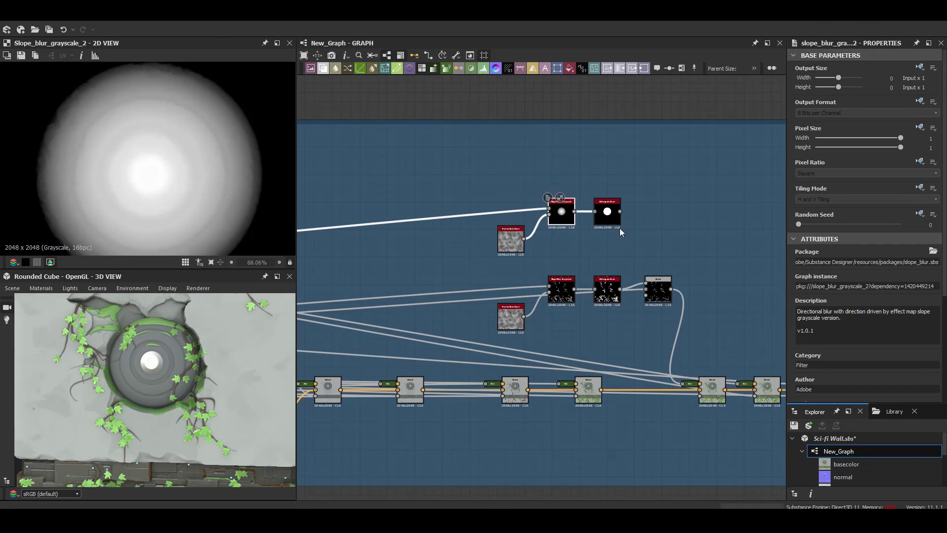
left_click_drag(854, 353, 897, 354)
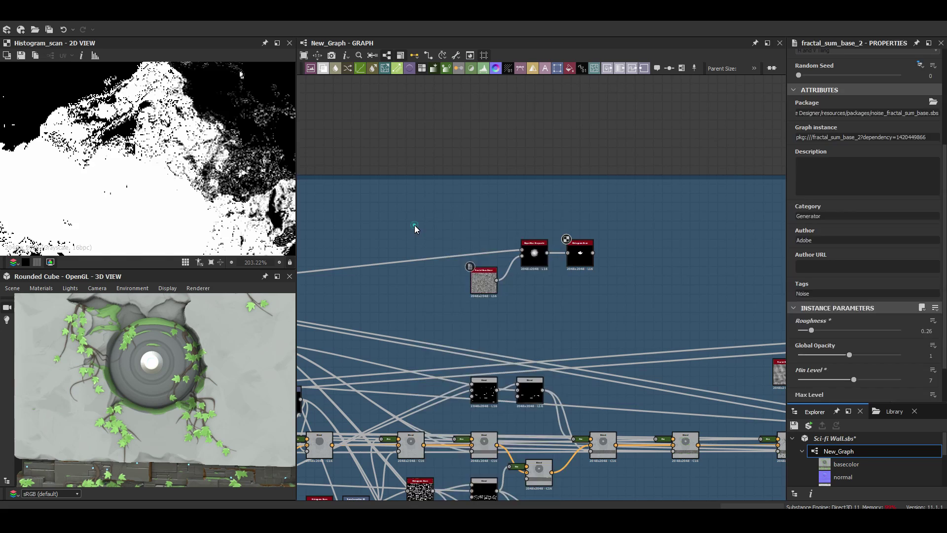
left_click(411, 233)
scroll(816, 315, "down", 2)
left_click(580, 253)
left_click(534, 253)
left_click(580, 252)
mouse_move(580, 253)
middle_mouse_down()
mouse_move(660, 172)
mouse_move(457, 215)
middle_mouse_up()
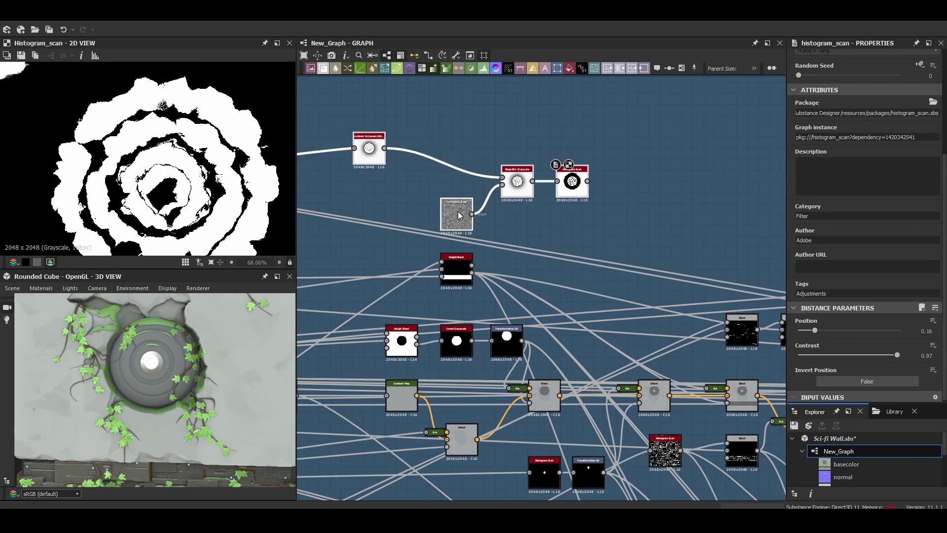
Add a Transformation 2D after Histogram Scan, set position to 0.08, and tweak Fractal Sum Base levels
key("ctrl+v")
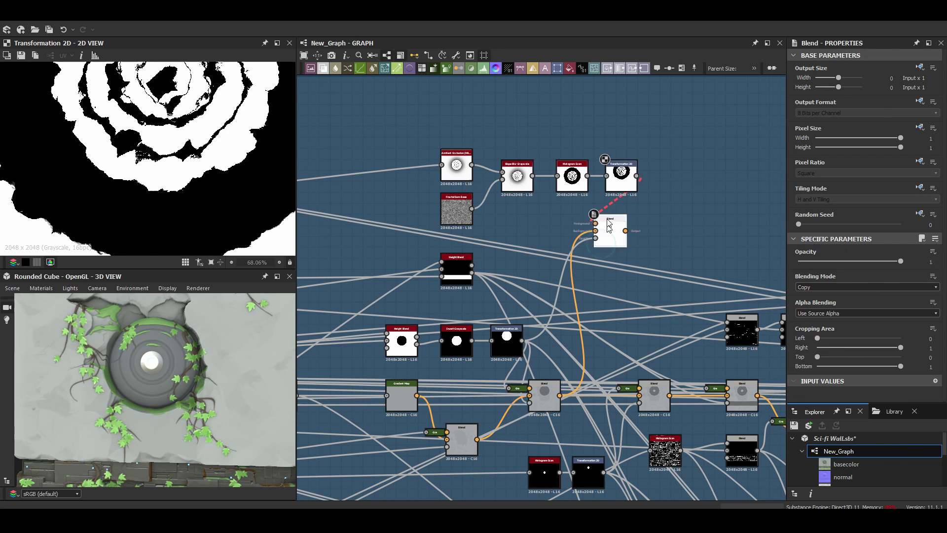
double_click(603, 245)
left_click(572, 176)
left_click_drag(799, 332, 803, 332)
scroll(449, 200, "up", 3)
double_click(449, 197)
left_click_drag(833, 381, 837, 385)
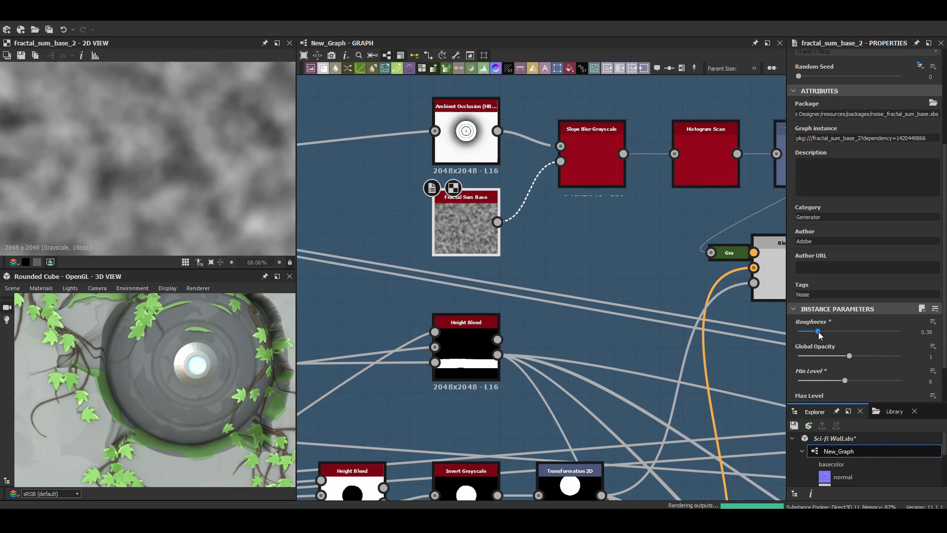
scroll(553, 242, "down", 5)
Bring the whole node network into view and preview the Histogram Scan mask
middle_click_drag(553, 242, 549, 175)
left_click(469, 324)
scroll(469, 324, "down", 3)
scroll(434, 372, "up", 4)
scroll(434, 372, "up", 5)
double_click(547, 229)
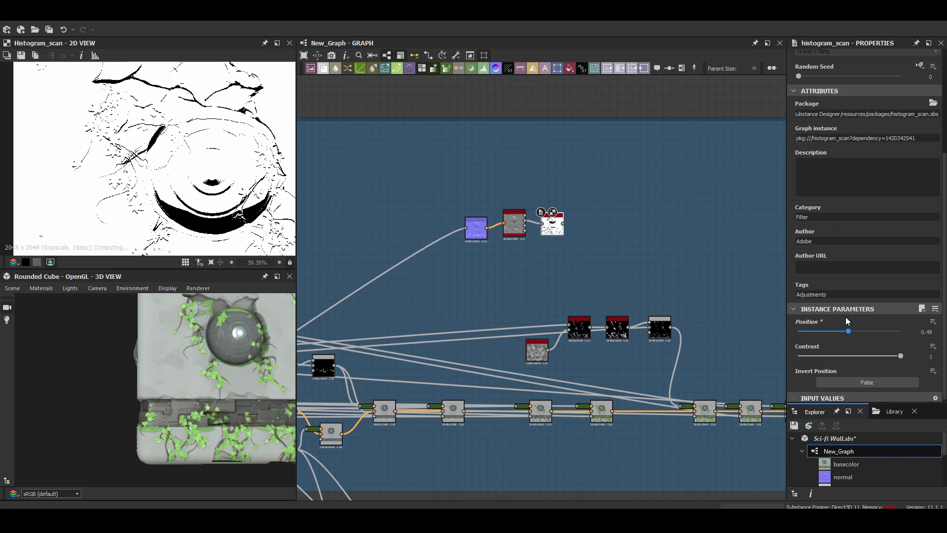
Place the Gradient Map above the Blend chain and blend it as Add (Linear Dodge) at 0.09
left_click_drag(501, 273, 450, 211)
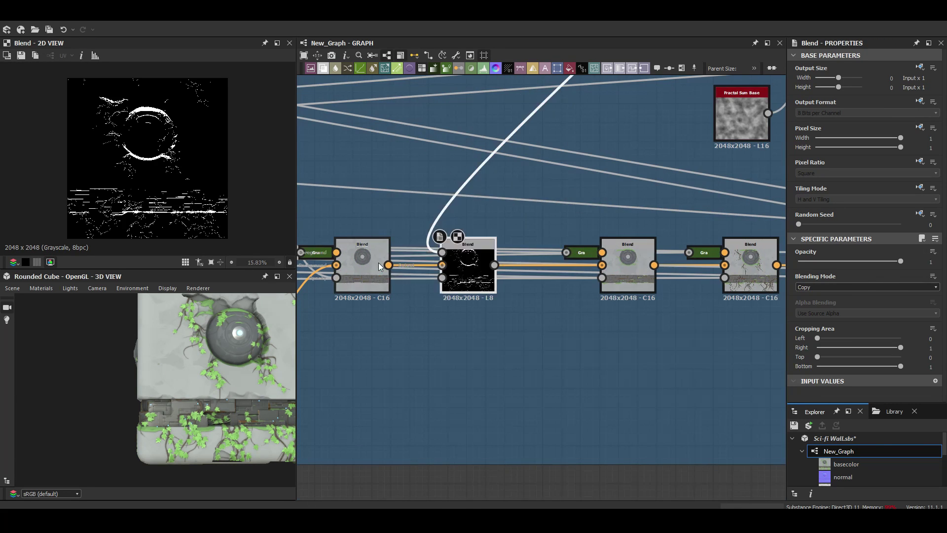
left_click(813, 287)
left_click(819, 261)
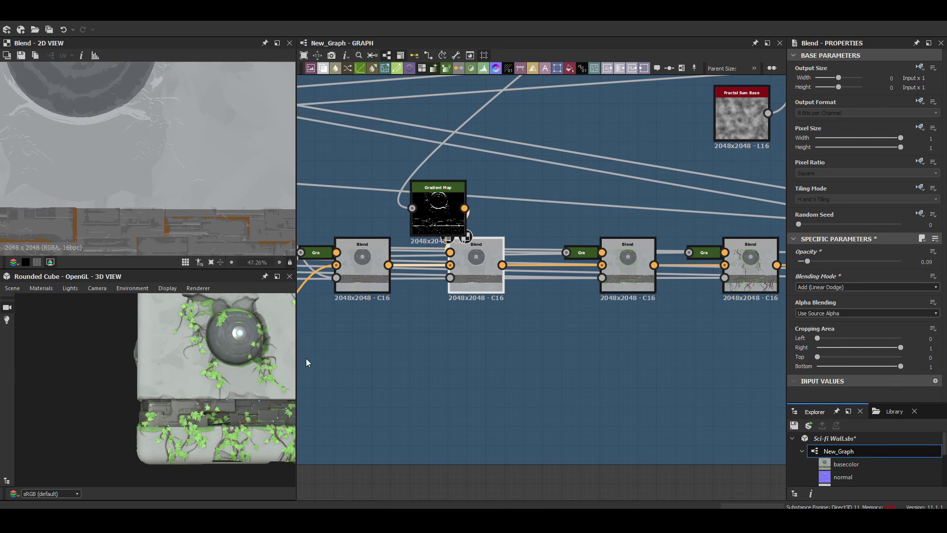
scroll(592, 345, "down", 5)
double_click(657, 249)
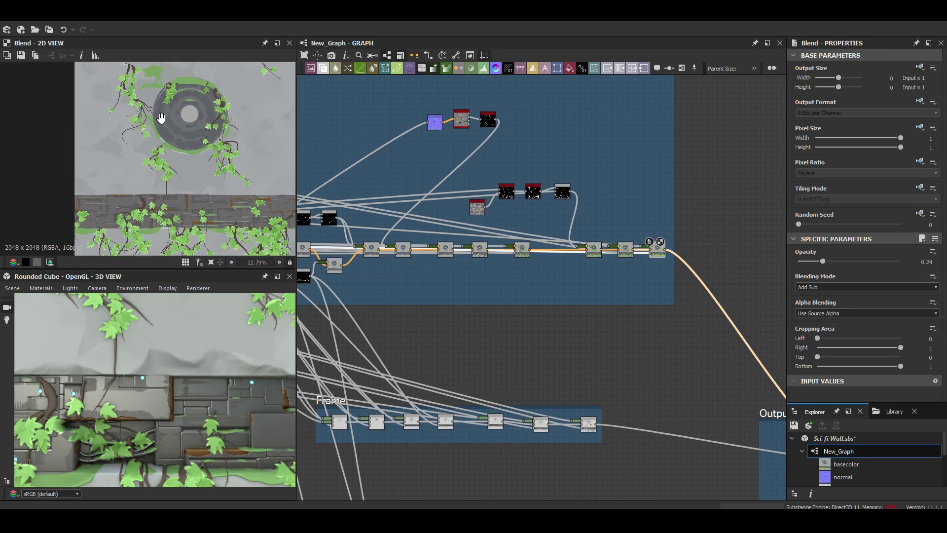
Fit the whole graph in view and title the first frame 'Stone wall'
scroll(206, 353, "up", 5)
scroll(197, 353, "up", 2)
key("f")
scroll(172, 375, "down", 5)
scroll(149, 444, "up", 5)
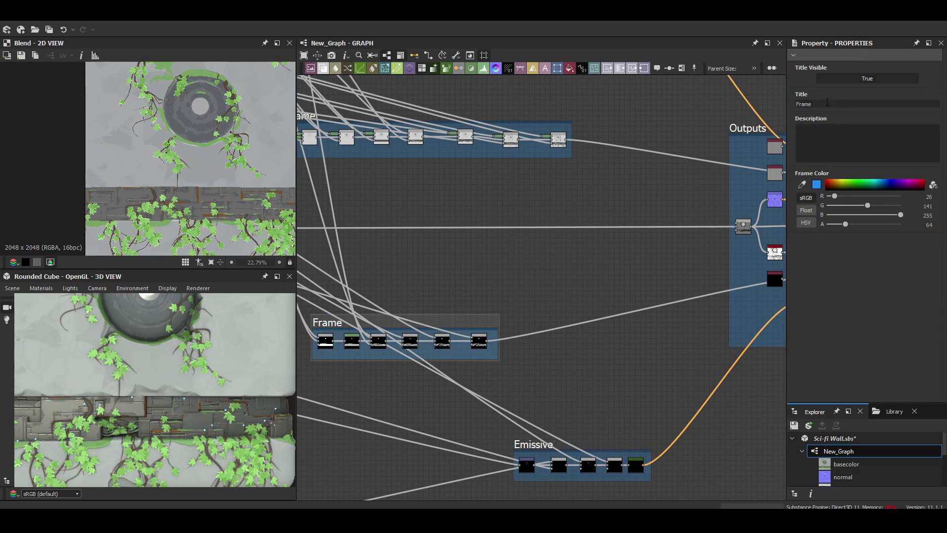
middle_click_drag(428, 117, 465, 223)
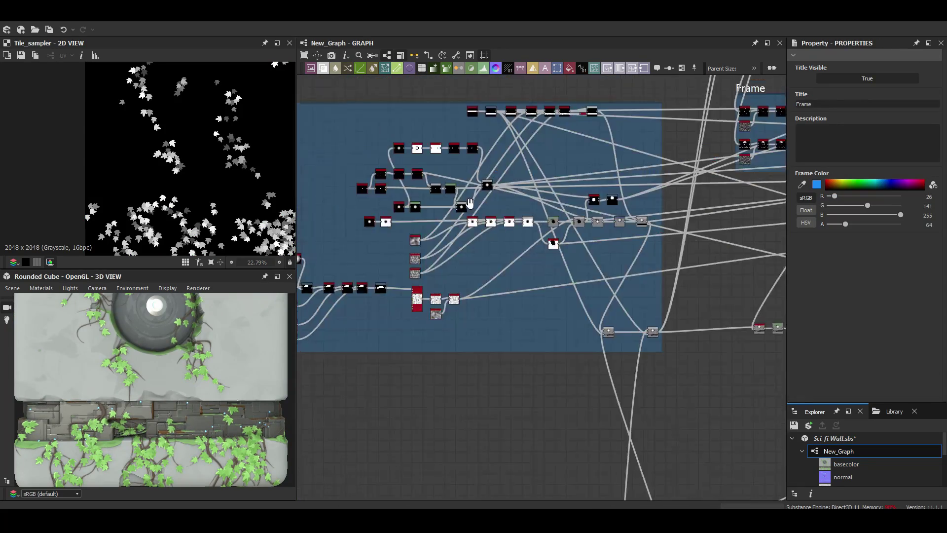
type("Stone wall")
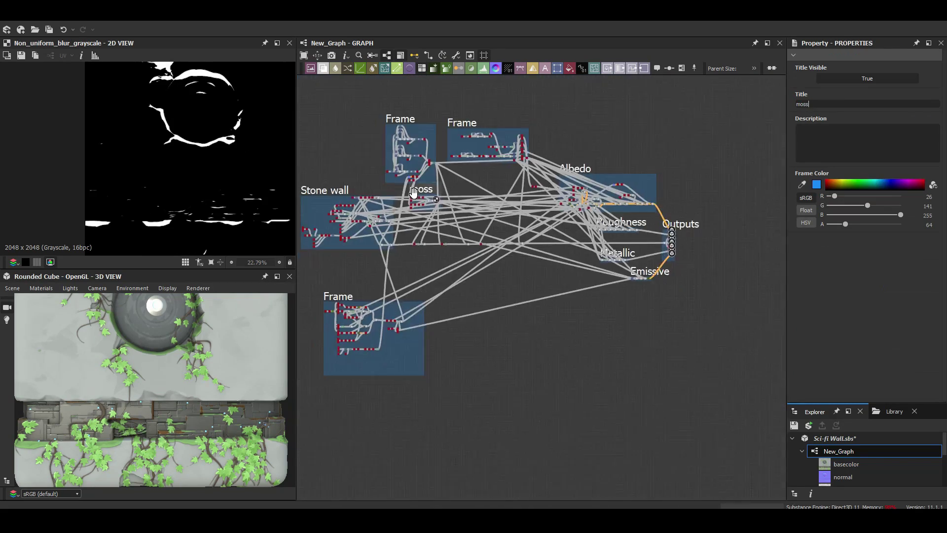
left_click(583, 157)
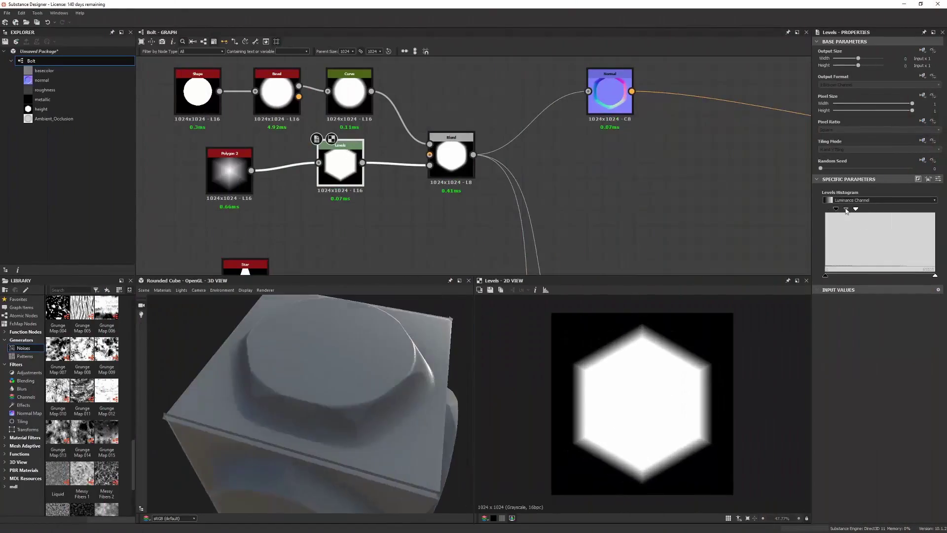
Orbit closer to the bolt head and advance to the Limitations of PBR slide
left_click_drag(369, 387, 419, 390)
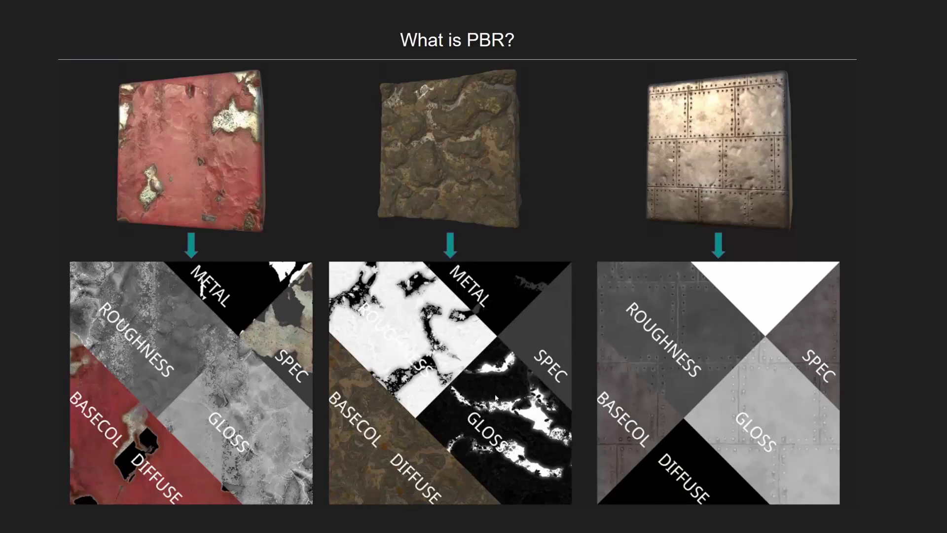
key("Right")
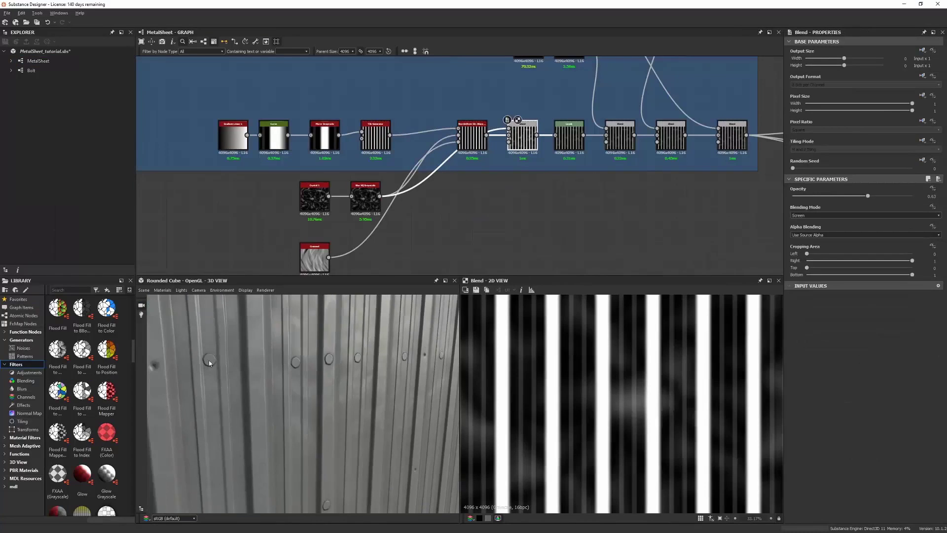
Zoom out the 3D view on the corrugated metal sheet
scroll(209, 362, "down", 5)
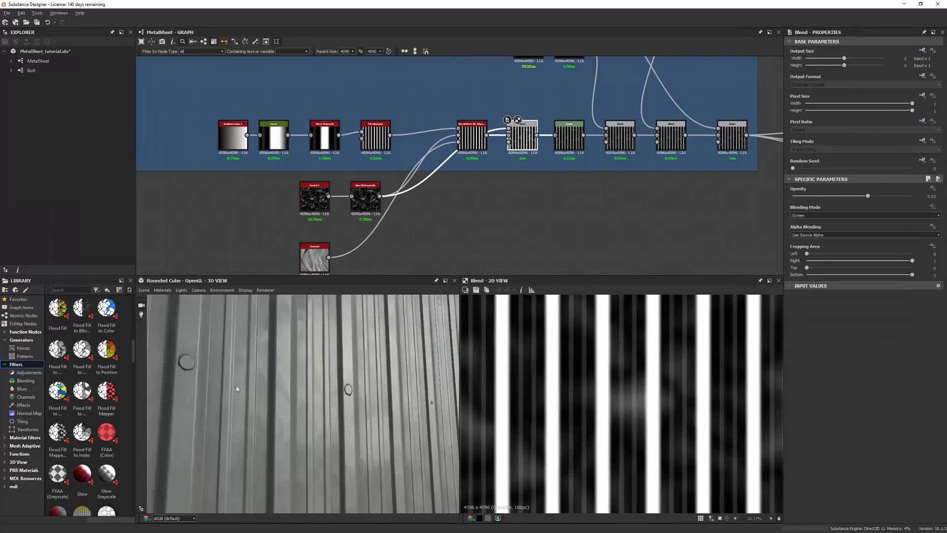